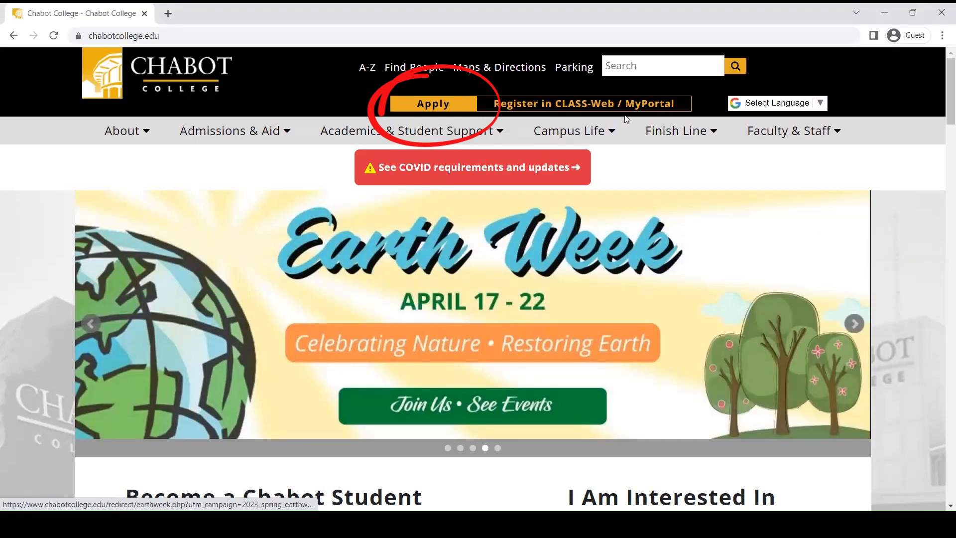
# Step: Go to the college's Apply page and open the Concurrent Enrollment Student steps
pyautogui.click(433, 104)
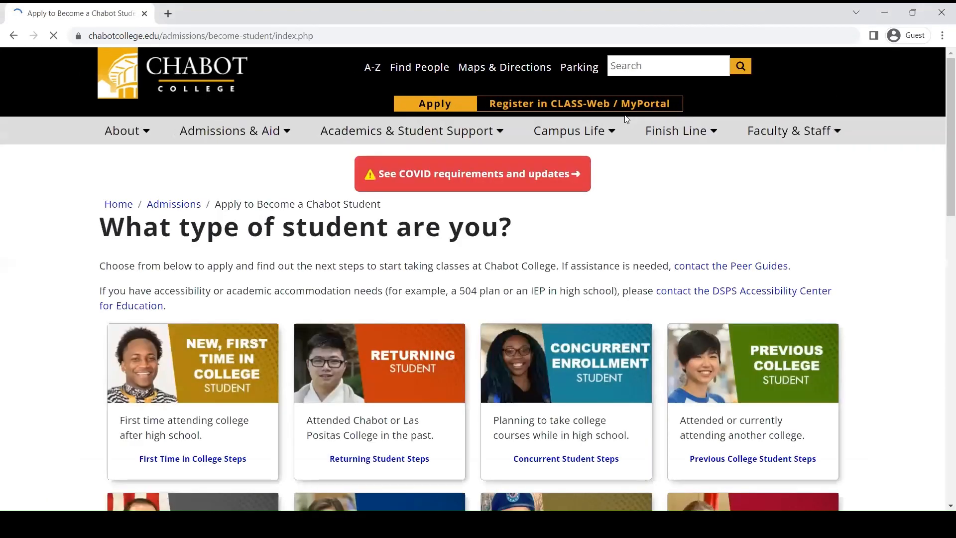
pyautogui.scroll(-1, 60, 312)
pyautogui.scroll(1, 60, 311)
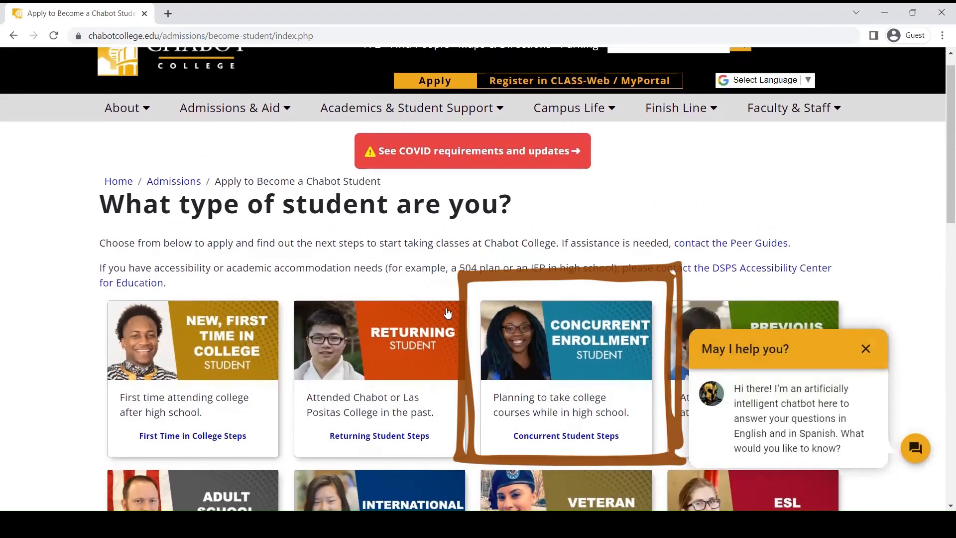
pyautogui.scroll(-1, 519, 340)
pyautogui.click(577, 331)
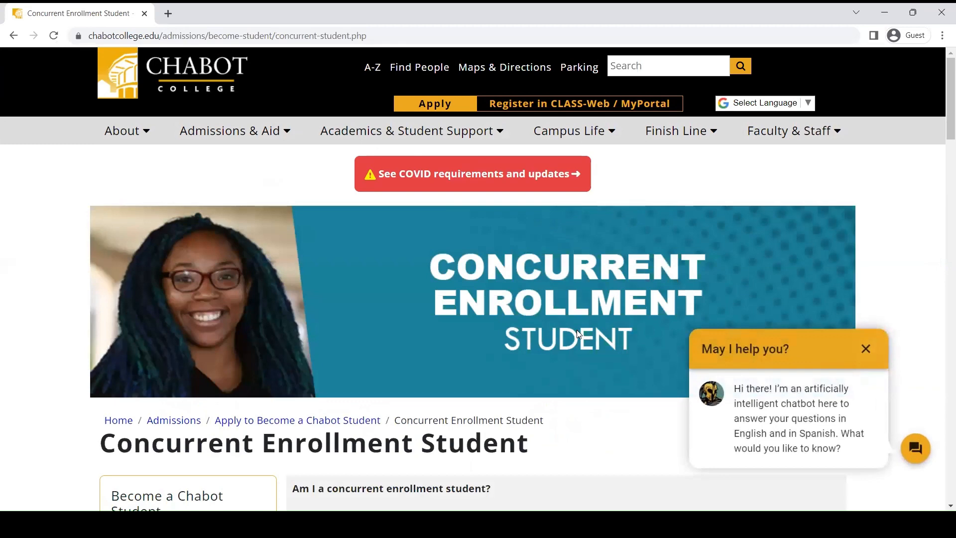
# Step: Open the CCCApply online admission application from Step 1 of the concurrent enrollment page
pyautogui.scroll(-1, 577, 330)
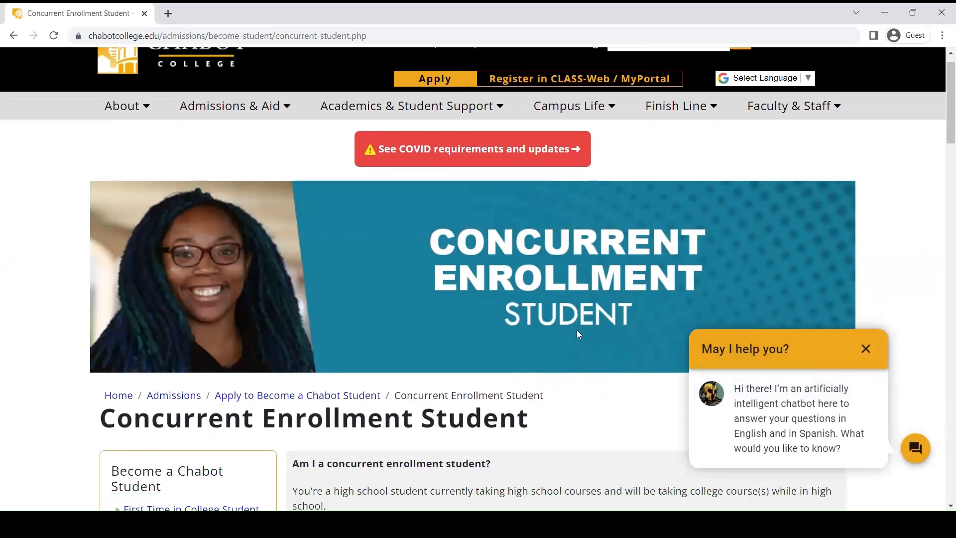
pyautogui.scroll(-4, 578, 332)
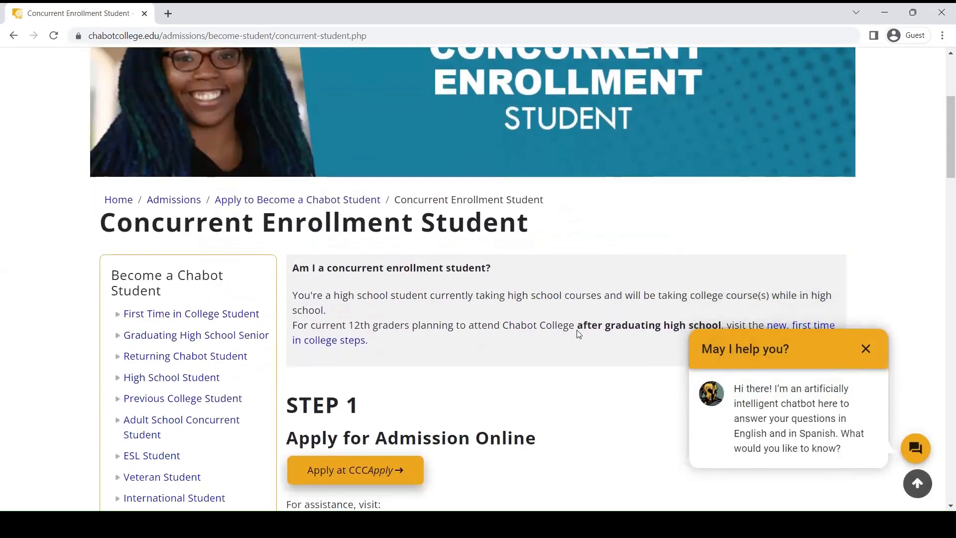
pyautogui.scroll(-1, 579, 334)
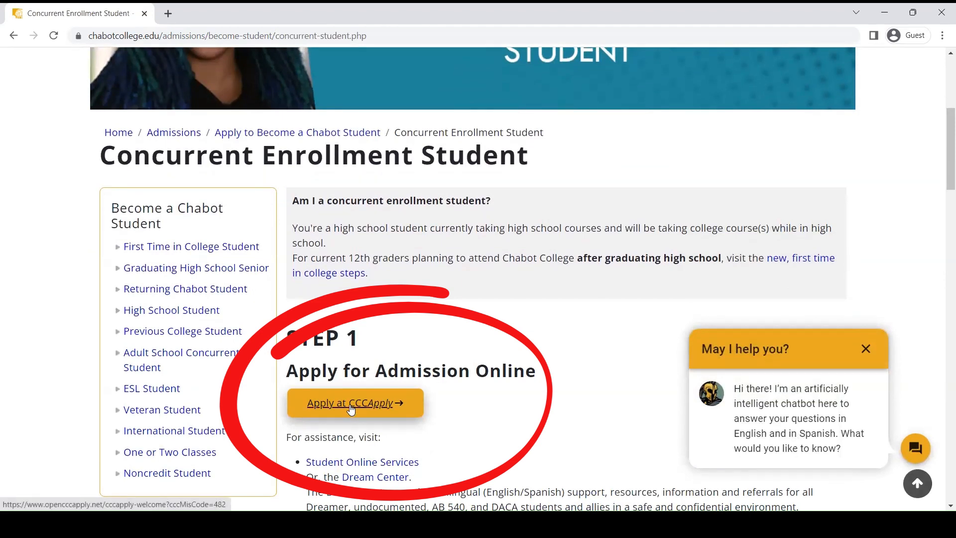
pyautogui.click(351, 407)
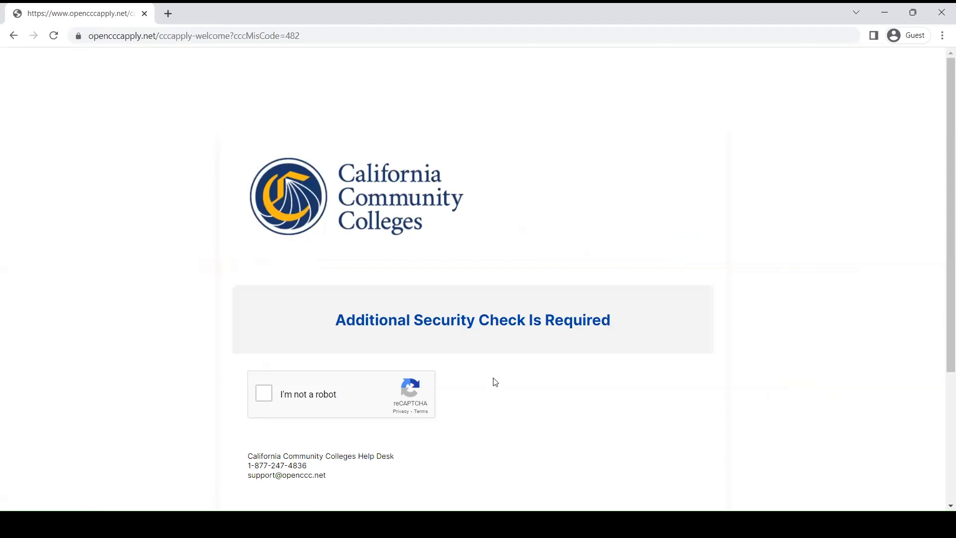
# Step: Complete the "I'm not a robot" security check and choose to sign in to an OpenCCC account
pyautogui.scroll(-1, 493, 378)
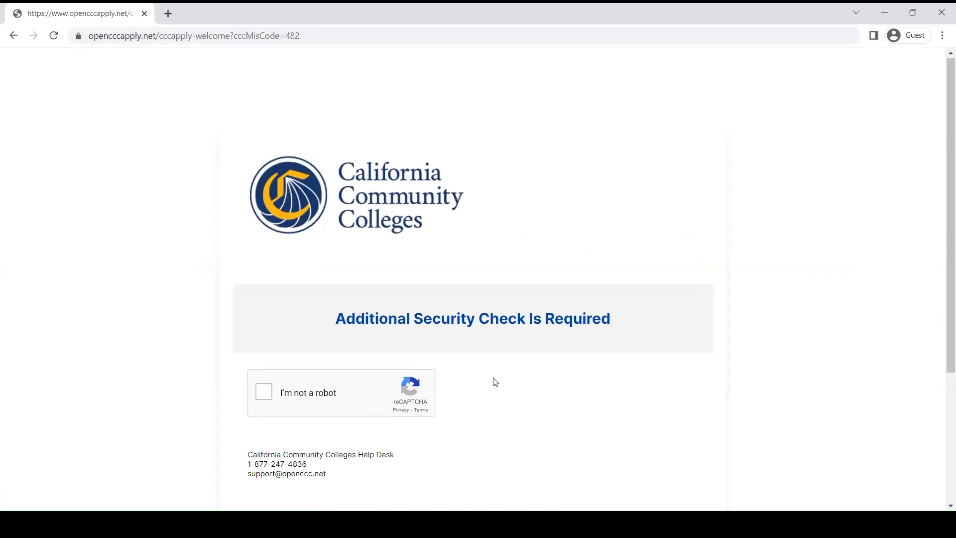
pyautogui.click(262, 388)
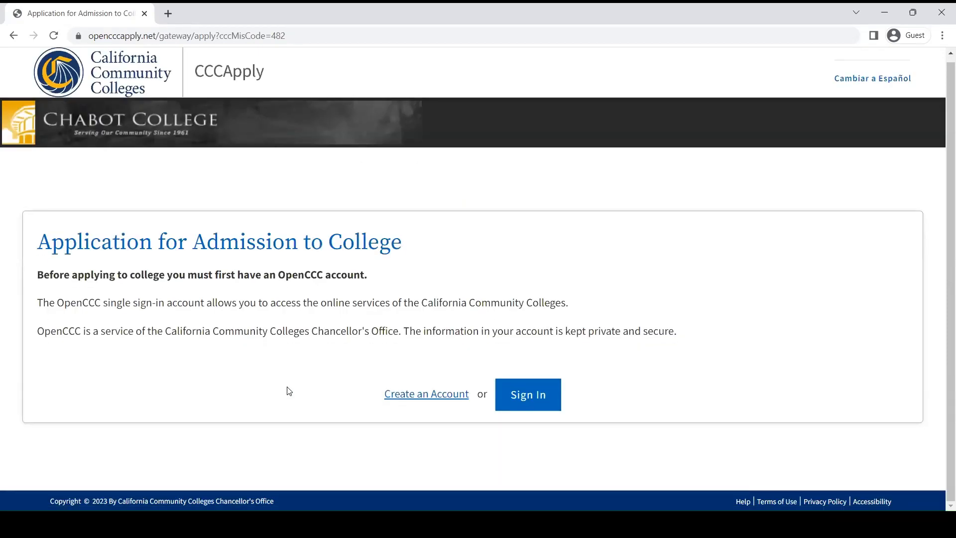
pyautogui.click(537, 387)
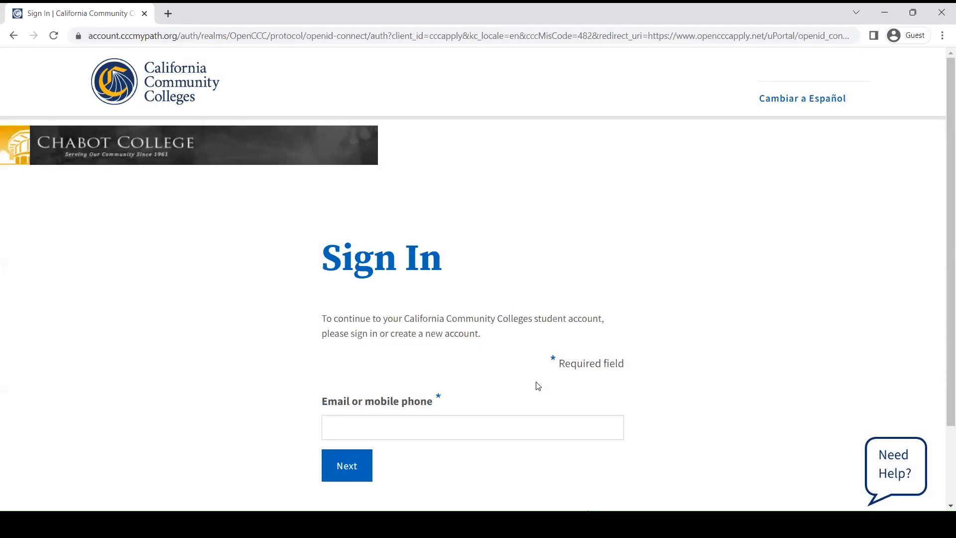
# Step: Enter the account's Gmail e-mail address in the sign-in form and continue
pyautogui.scroll(-2, 537, 387)
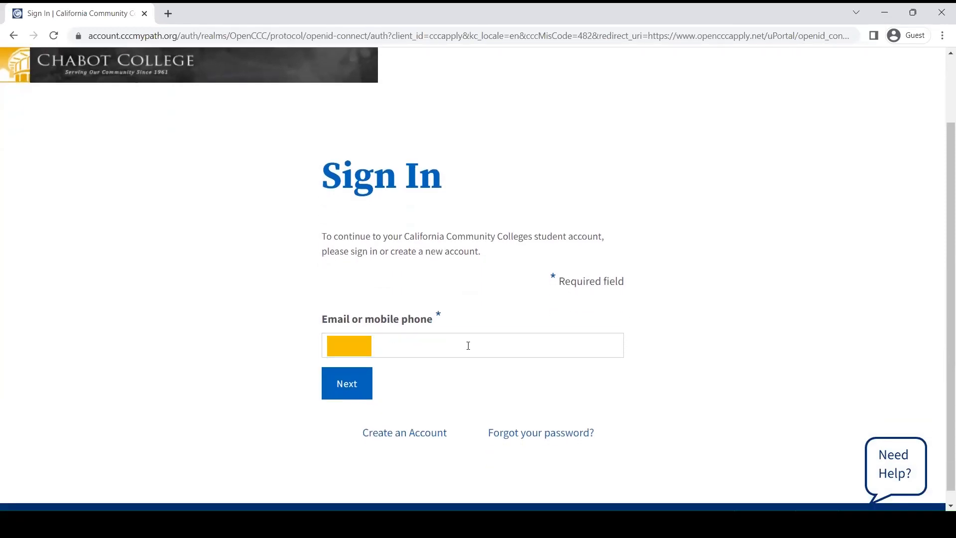
pyautogui.click(468, 345)
pyautogui.write('@')
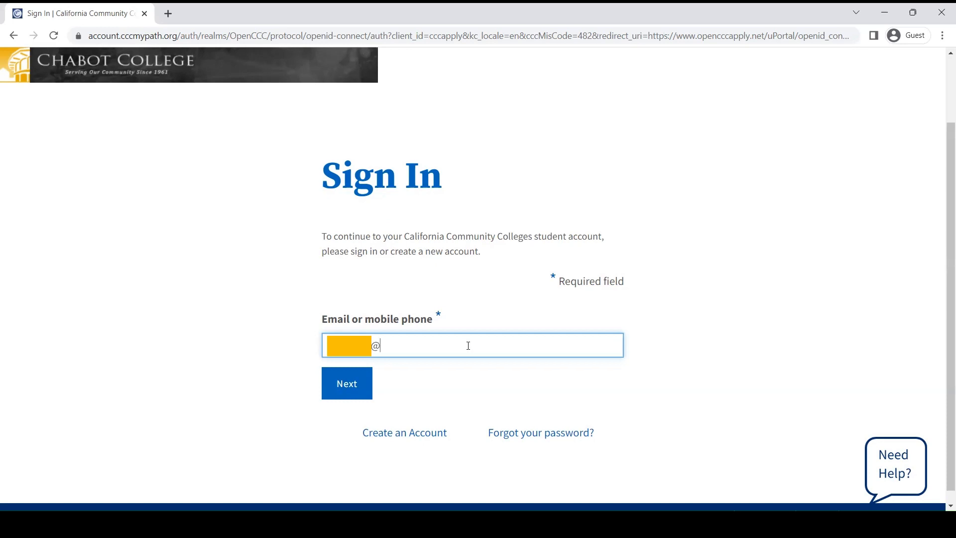
pyautogui.write('gmail.com')
pyautogui.click(346, 384)
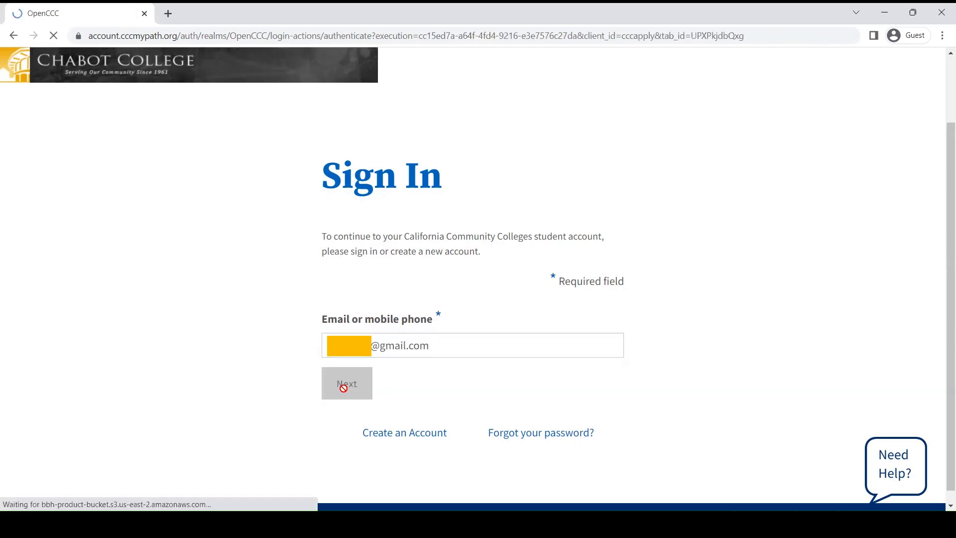
pyautogui.click(356, 369)
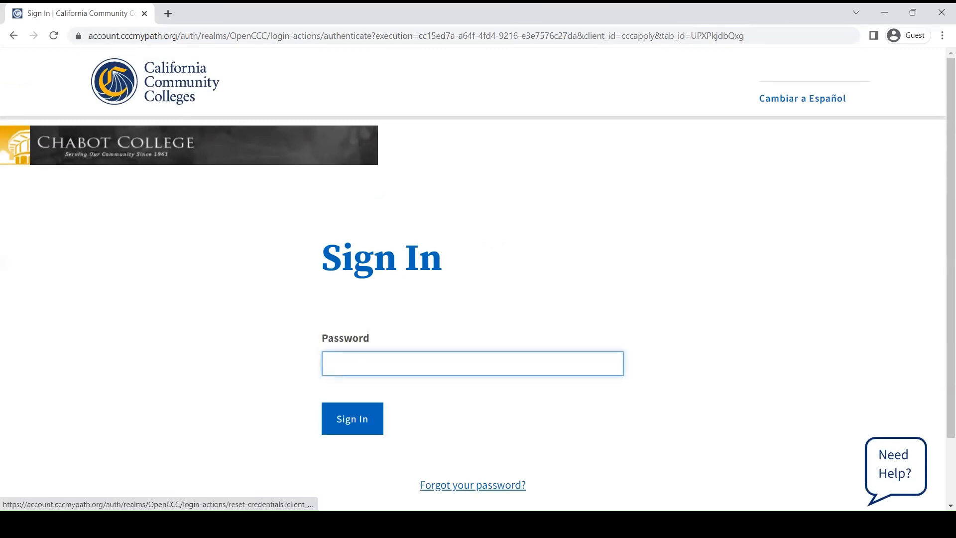
# Step: Request a password reset, choosing to receive it by e-mail to the account's address
pyautogui.click(462, 482)
pyautogui.scroll(-1, 462, 482)
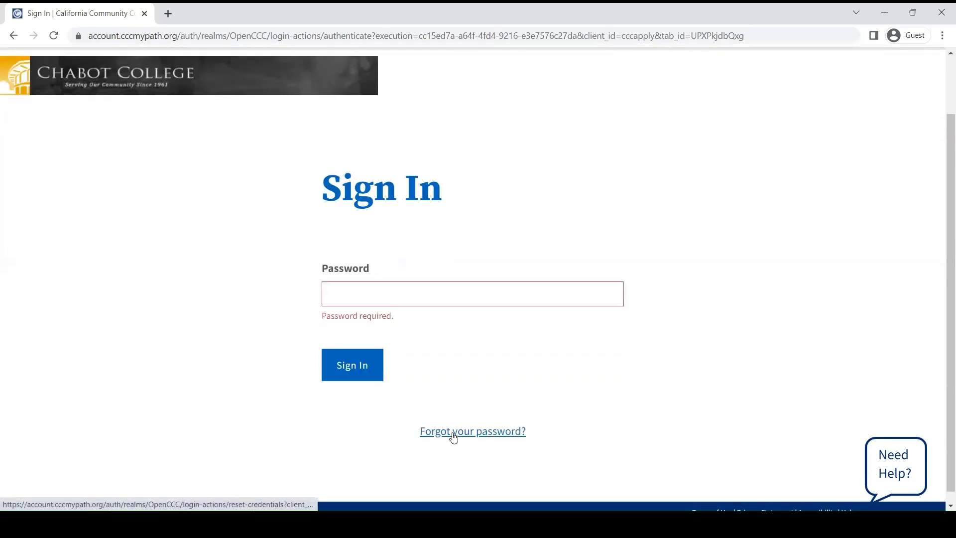
pyautogui.click(454, 432)
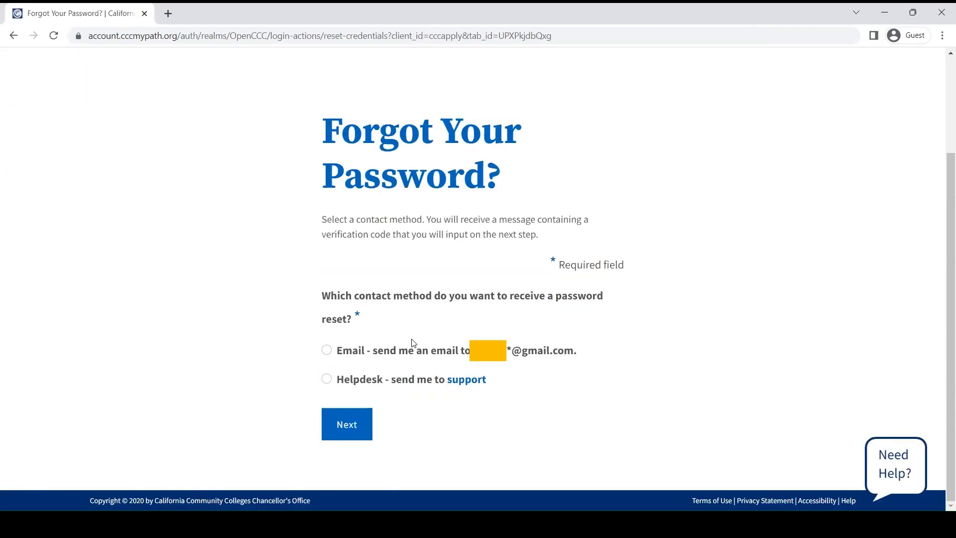
pyautogui.click(326, 351)
pyautogui.click(344, 429)
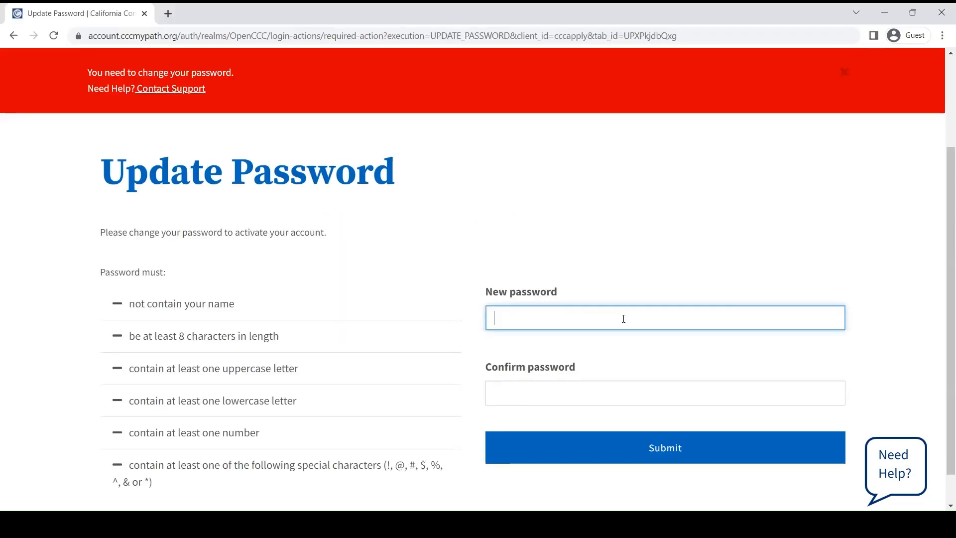
# Step: Enter a new account password in both the new and confirm password fields and submit it
pyautogui.write('•••••••')
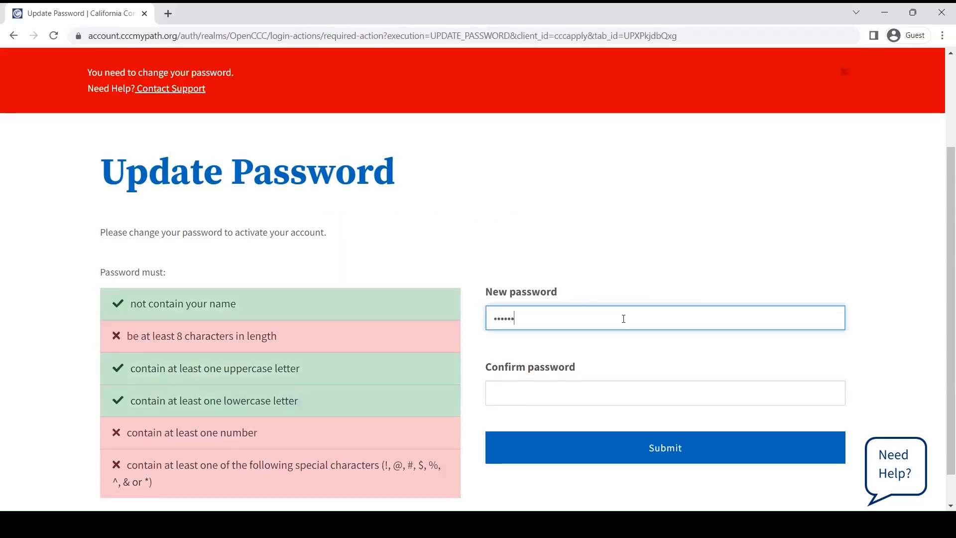
pyautogui.write('•••••••')
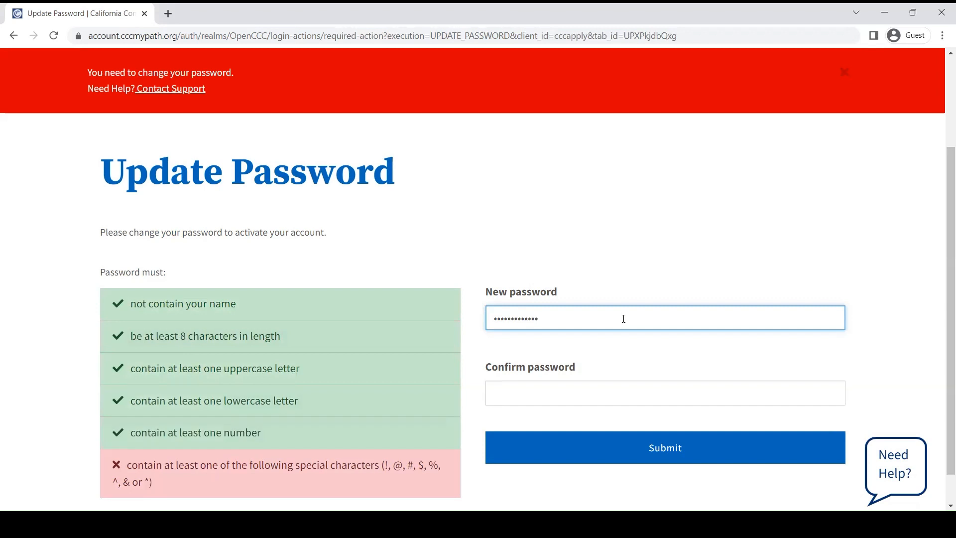
pyautogui.write('•')
pyautogui.click(617, 392)
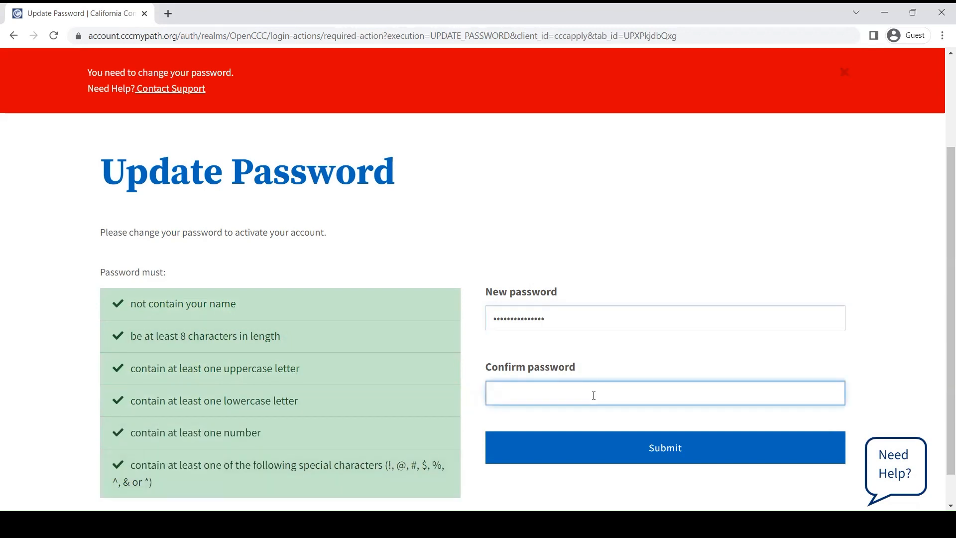
pyautogui.write('•••••••••••••••')
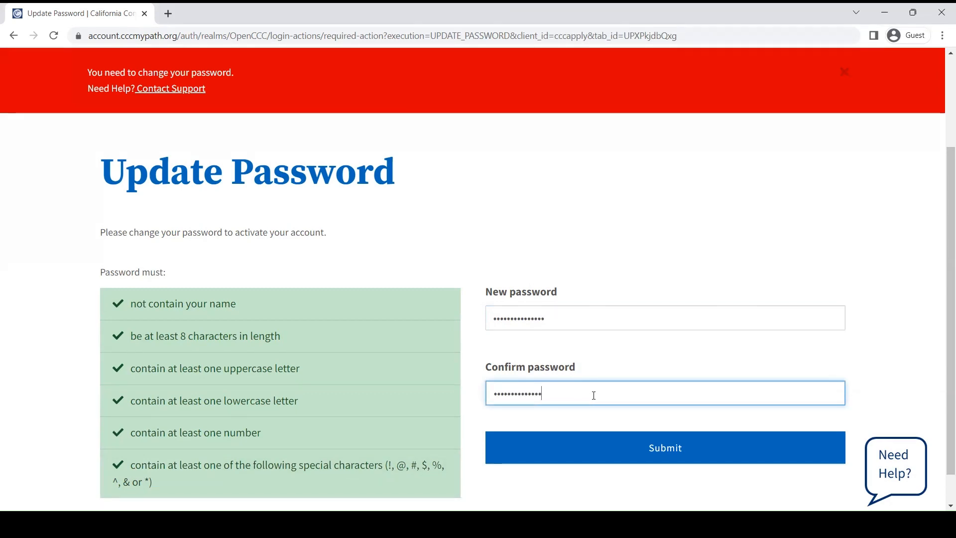
pyautogui.click(586, 451)
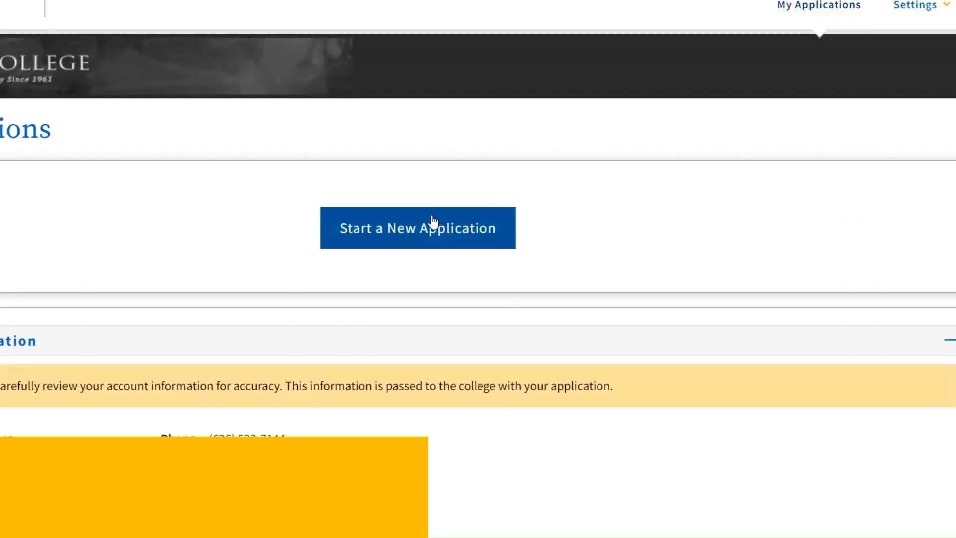
# Step: Start a new application and set the term applying for to Summer 2023 (May 30, 2023 to August 04, 2023)
pyautogui.click(434, 223)
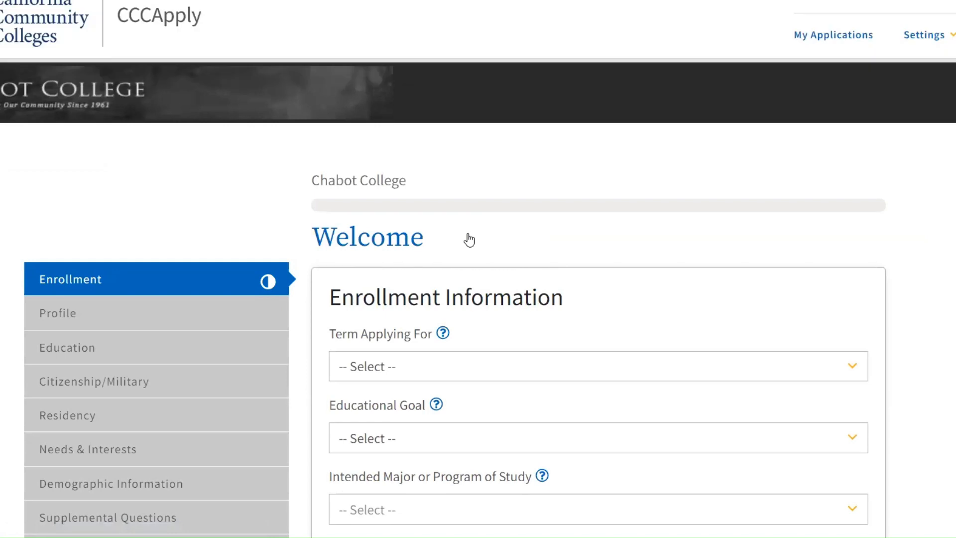
pyautogui.scroll(-2, 469, 240)
pyautogui.scroll(-2, 469, 240)
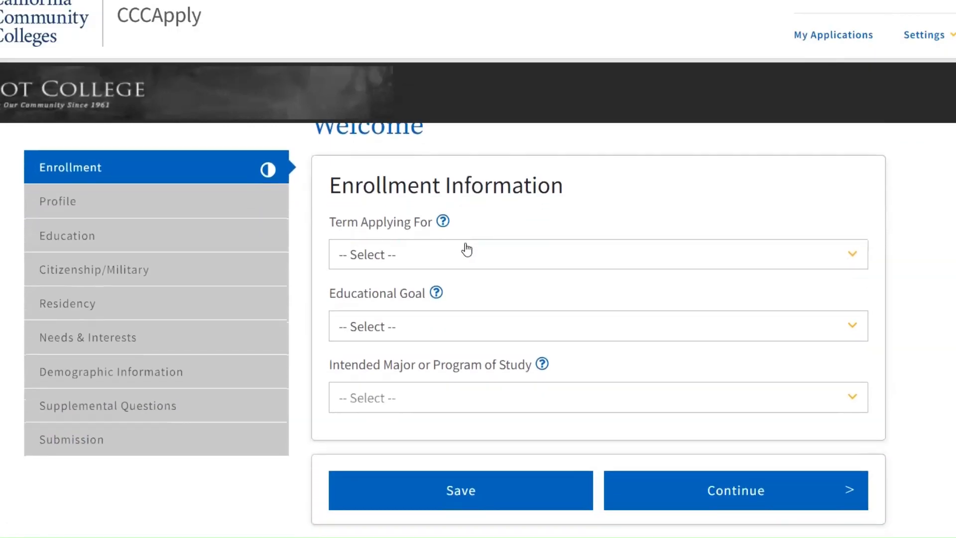
pyautogui.click(466, 250)
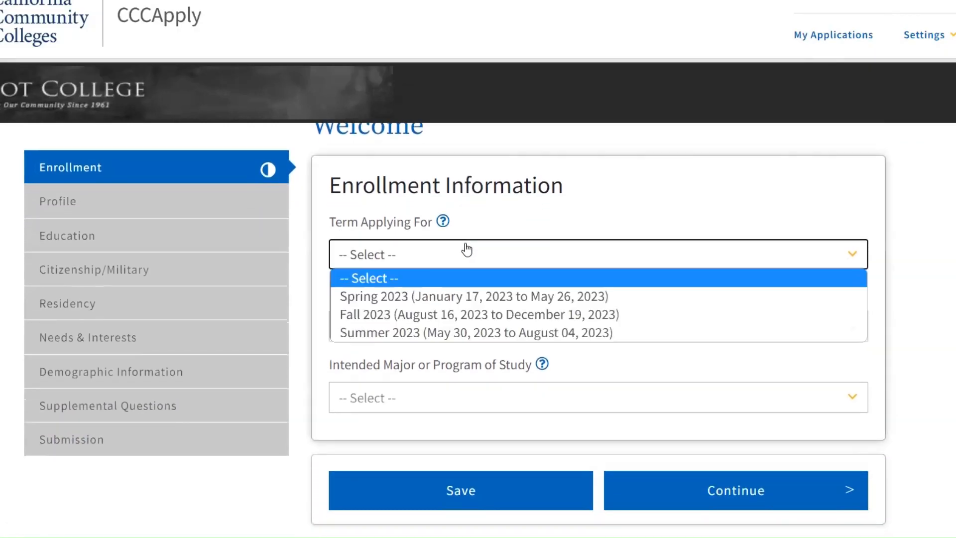
pyautogui.click(424, 330)
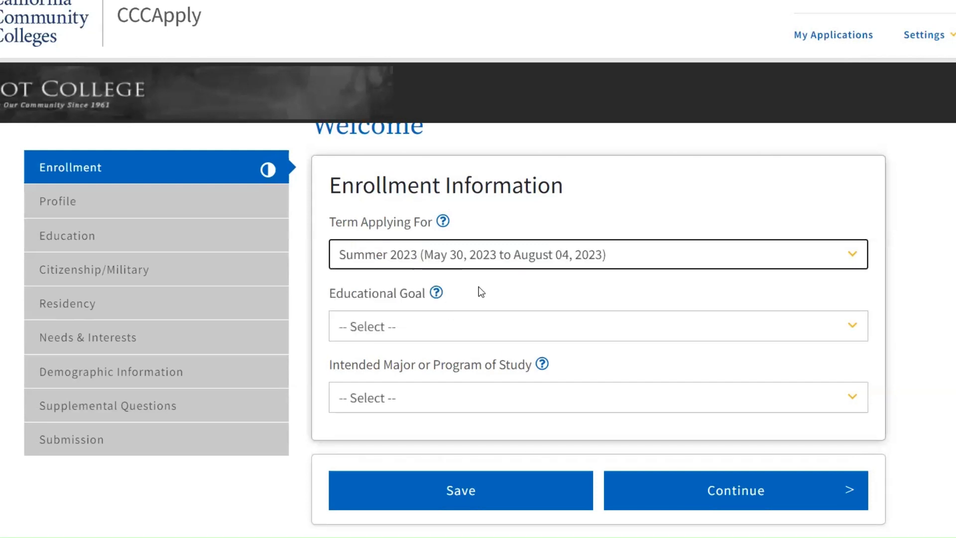
# Step: Set the educational goal to Obtain an associate degree and transfer to a 4-year institution
pyautogui.scroll(-1, 479, 288)
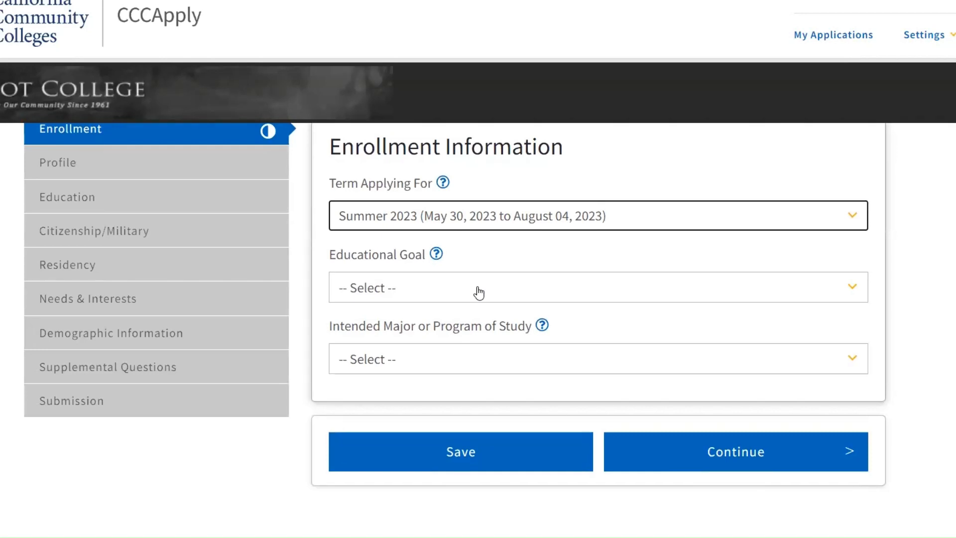
pyautogui.click(480, 293)
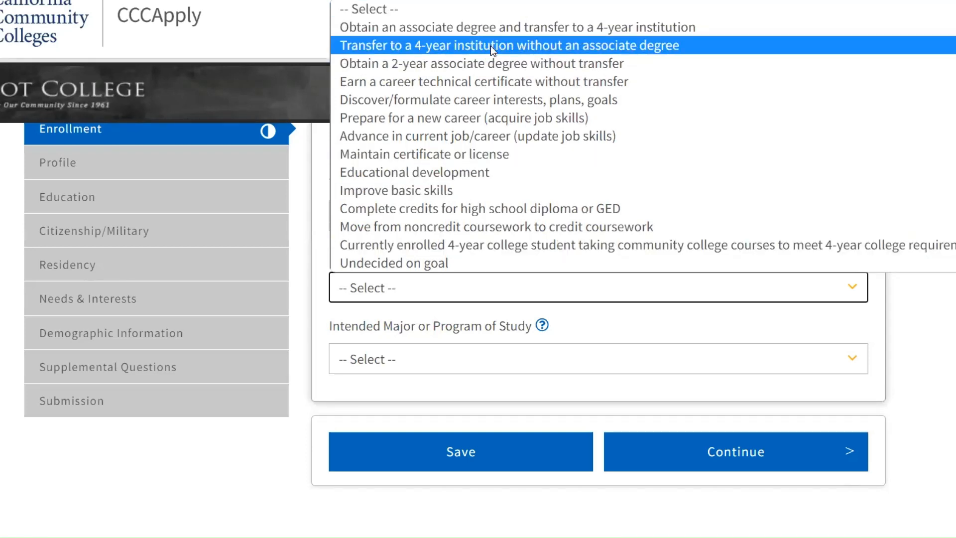
pyautogui.press('Up')
pyautogui.press('Return')
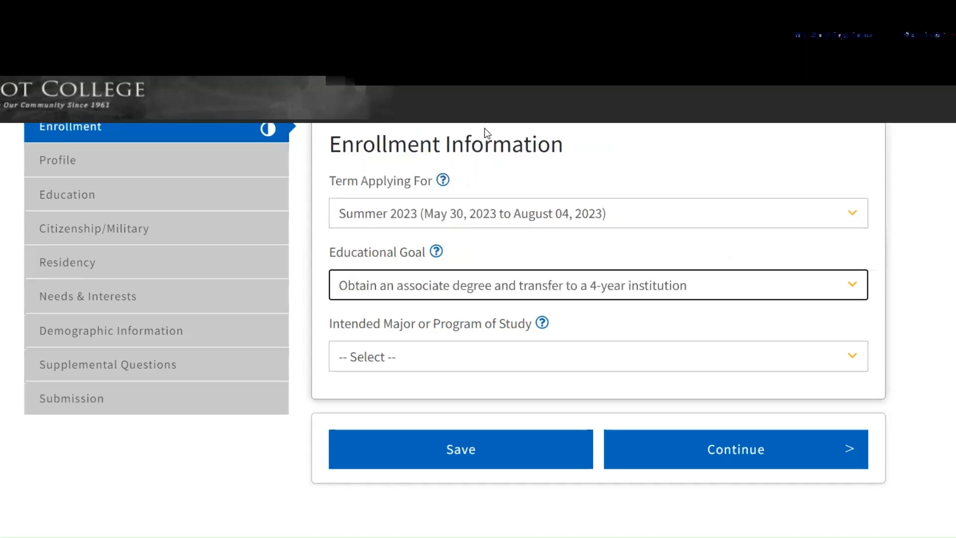
# Step: Set the intended major or program of study to Business (General) [AS]
pyautogui.scroll(-2, 485, 131)
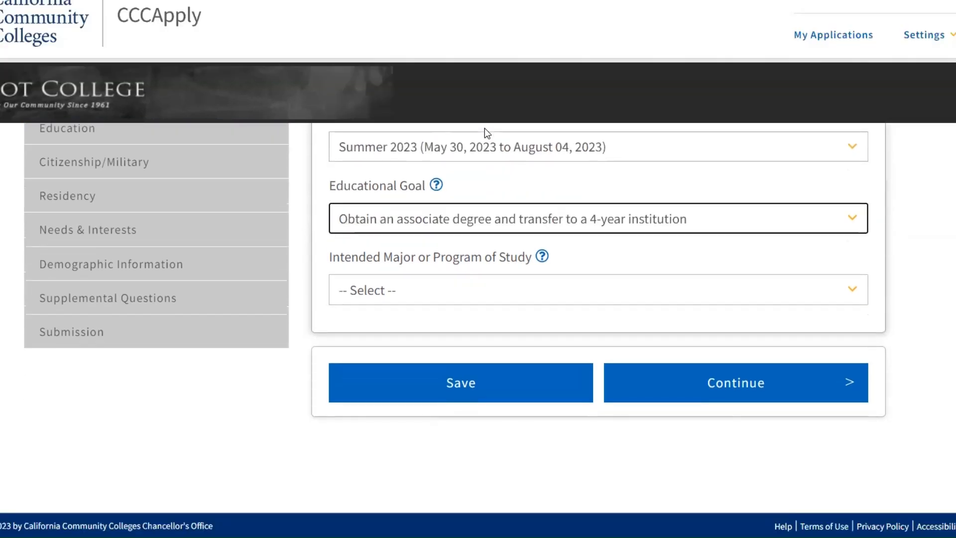
pyautogui.click(414, 300)
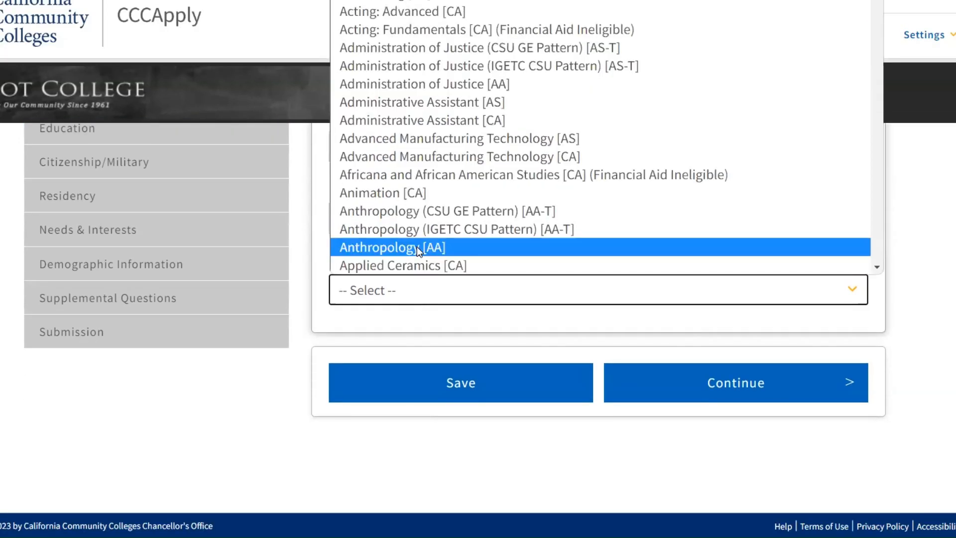
pyautogui.scroll(-9, 417, 245)
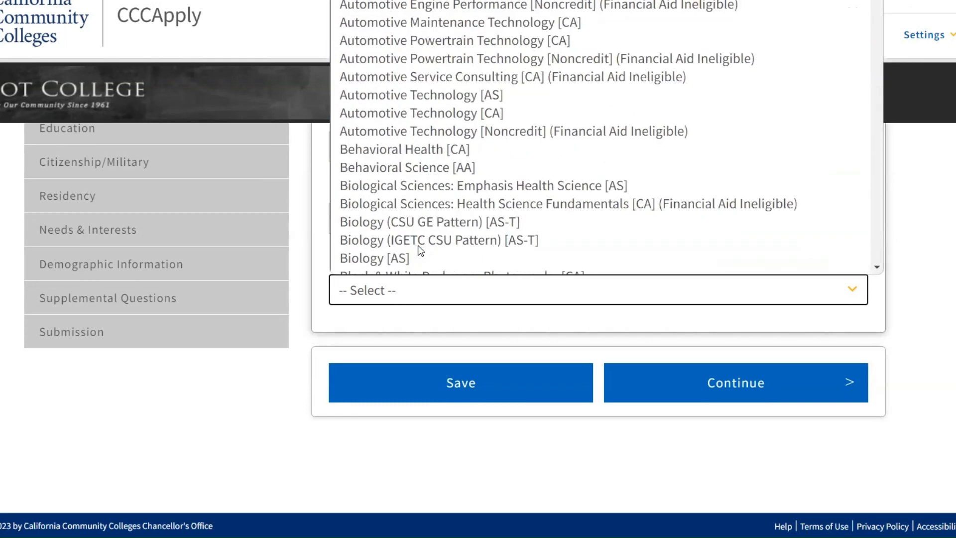
pyautogui.scroll(-3, 431, 209)
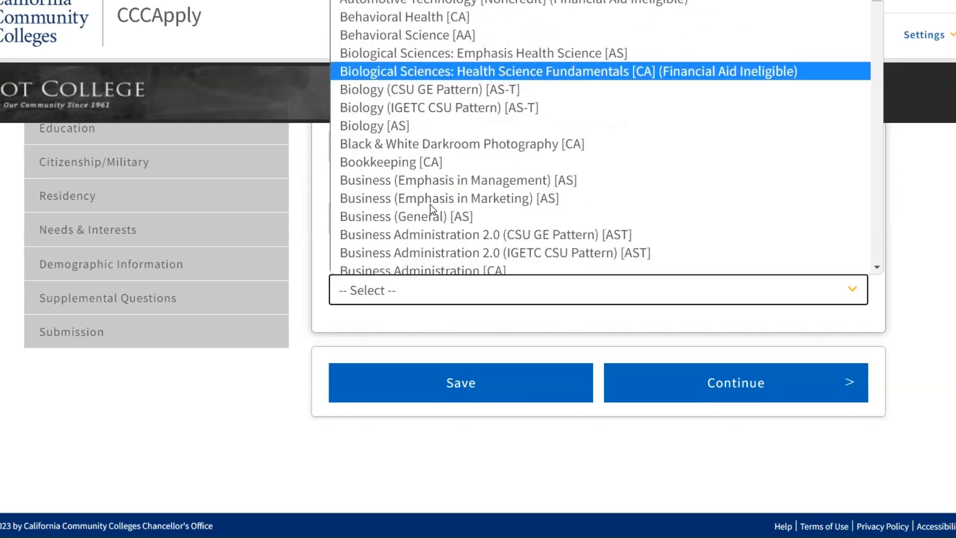
pyautogui.scroll(-1, 432, 209)
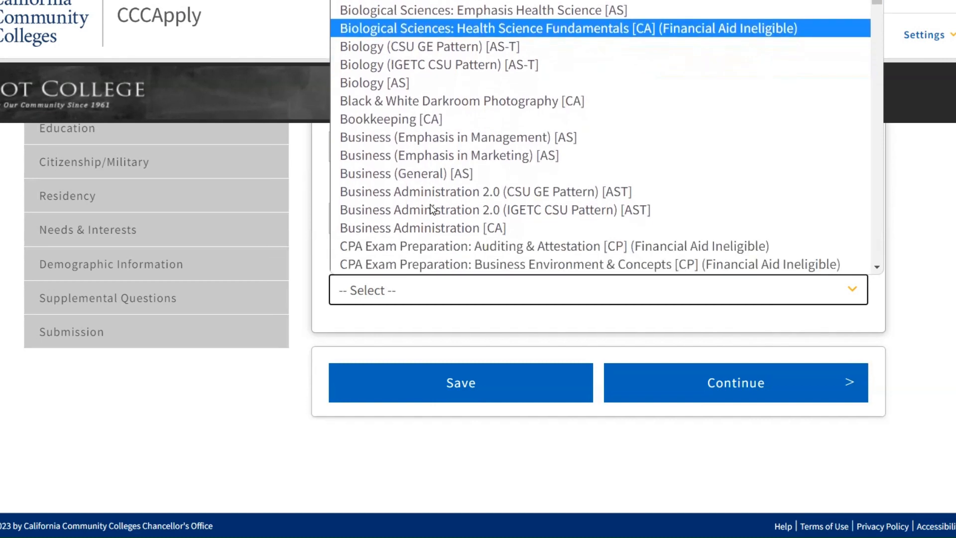
pyautogui.click(423, 173)
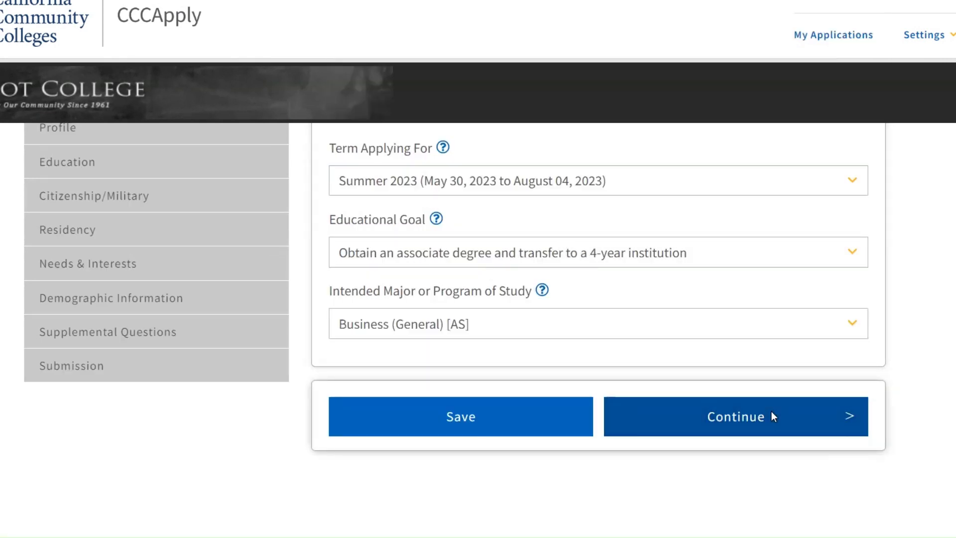
# Step: Continue past the enrollment section and review the prefilled Profile page answers for previous name and Social Security number
pyautogui.click(772, 416)
pyautogui.scroll(-3, 773, 417)
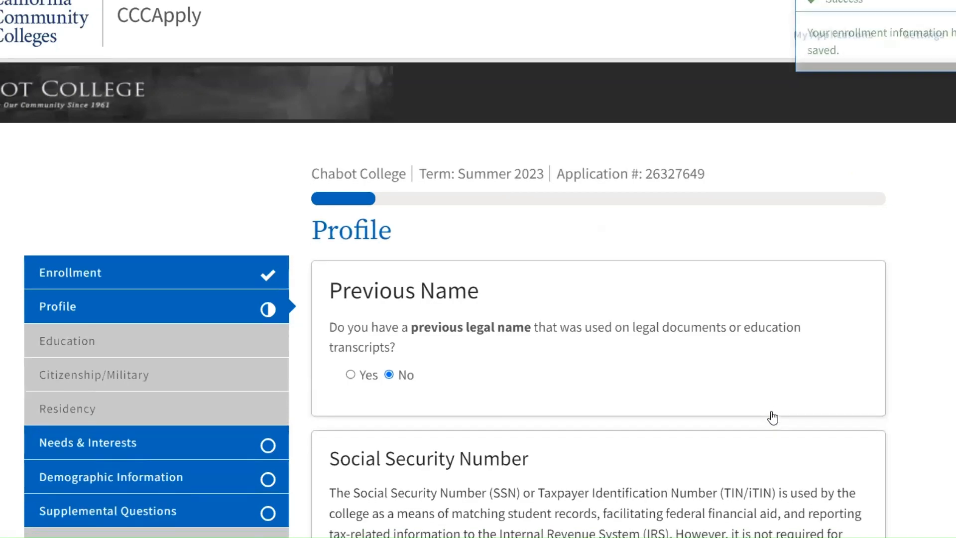
pyautogui.scroll(-1, 773, 417)
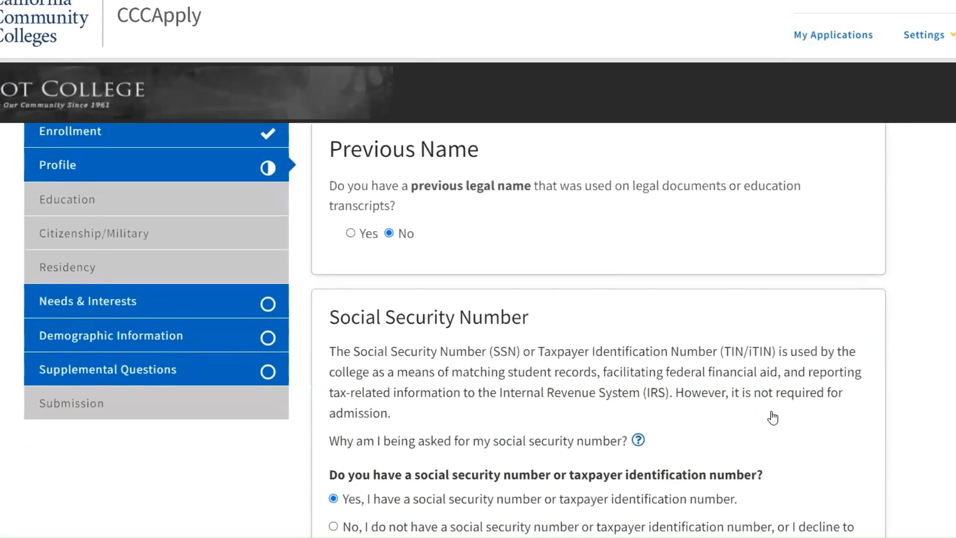
pyautogui.scroll(-3, 773, 417)
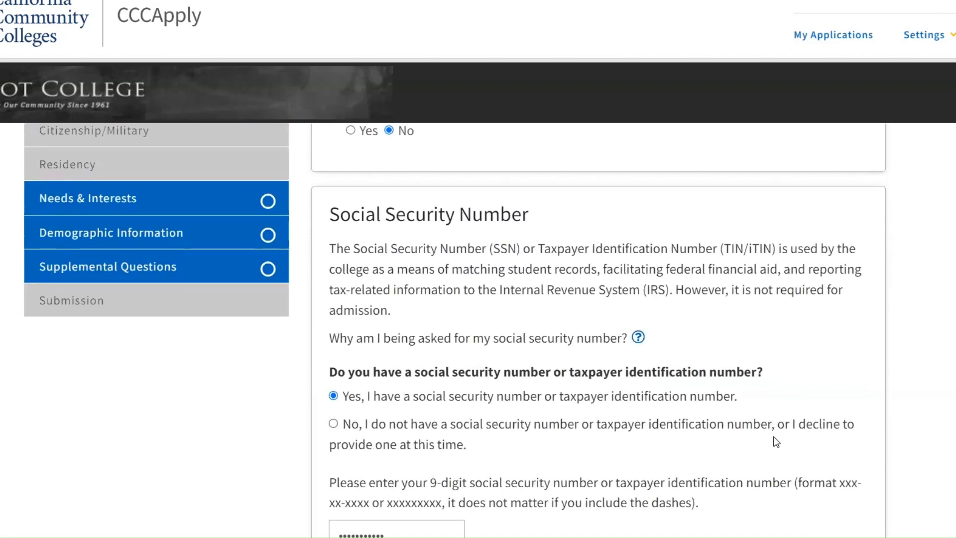
pyautogui.scroll(1, 775, 441)
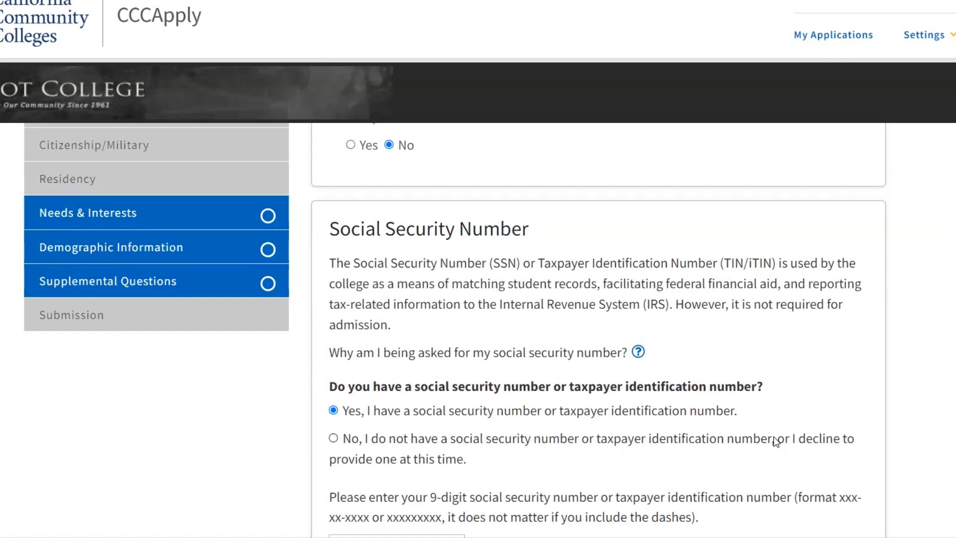
pyautogui.scroll(6, 775, 441)
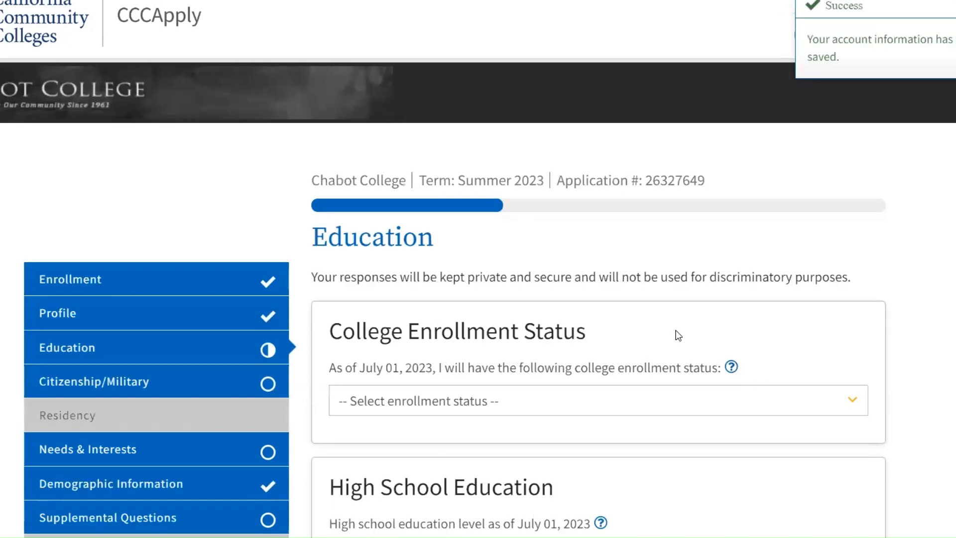
# Step: Set the college enrollment status to Enrolling in high school (or lower grade) and college at the same time
pyautogui.scroll(-3, 676, 333)
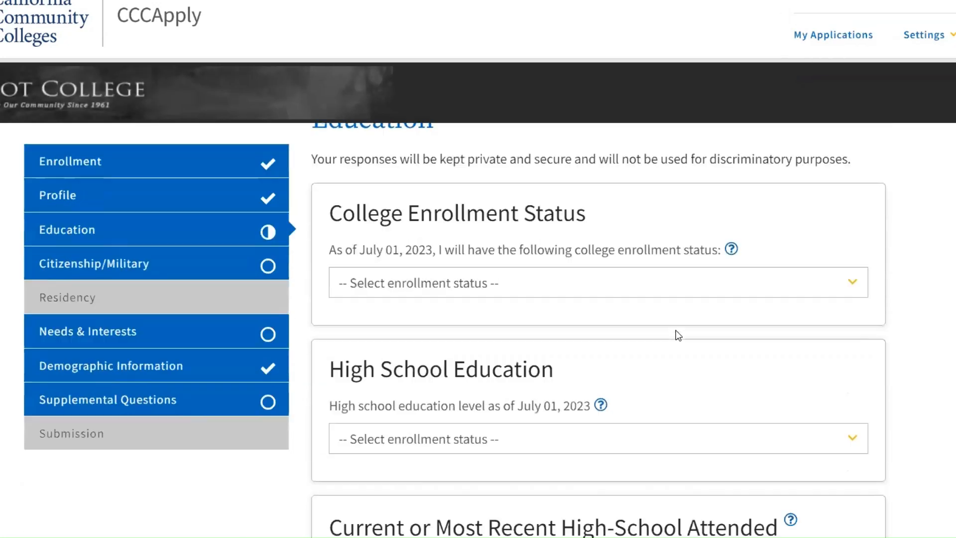
pyautogui.scroll(-1, 525, 354)
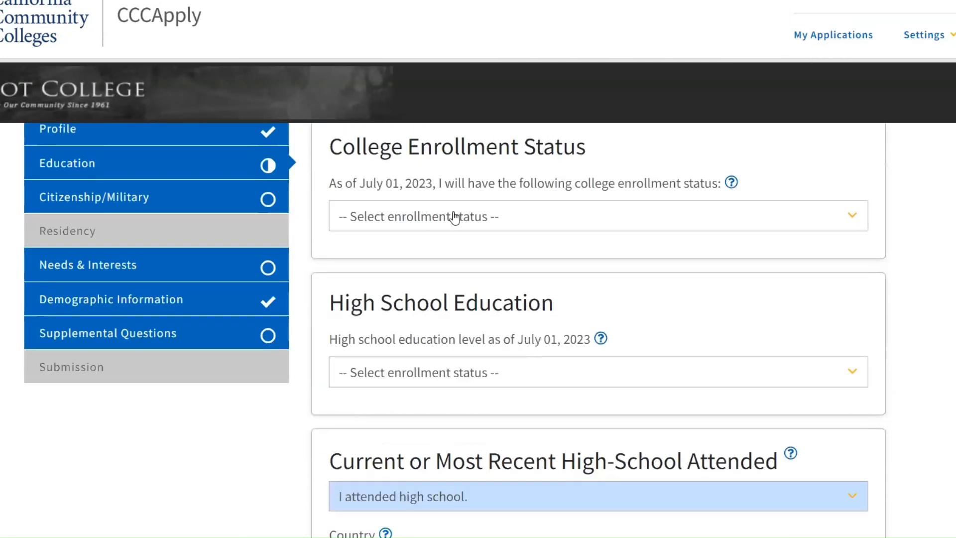
pyautogui.click(444, 219)
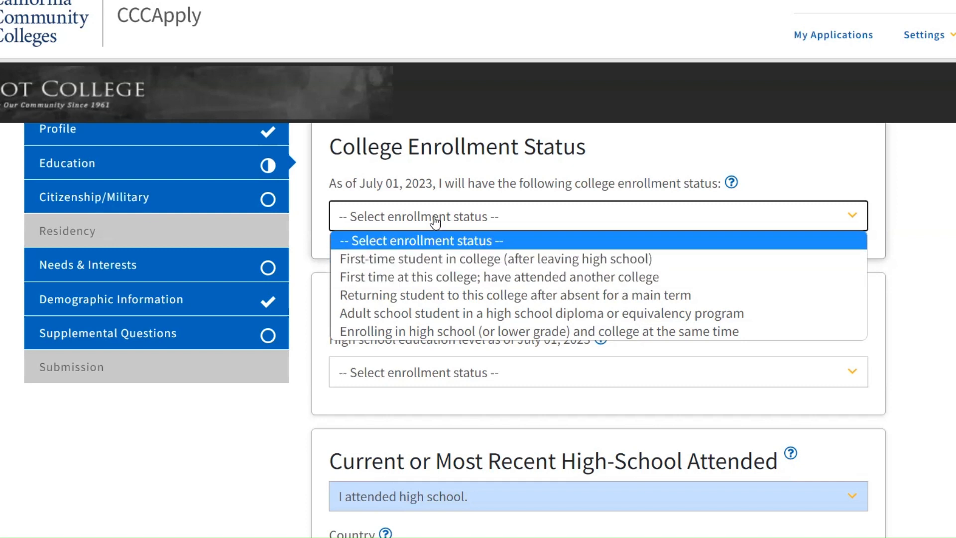
pyautogui.click(401, 332)
# Step: Set the highest grade completed in high school to 11th grade
pyautogui.scroll(-2, 403, 339)
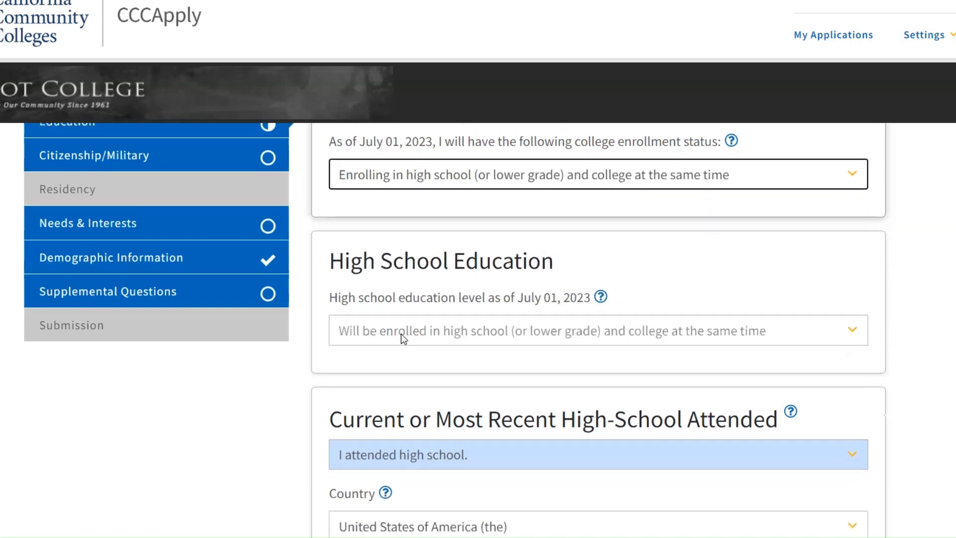
pyautogui.scroll(-10, 402, 334)
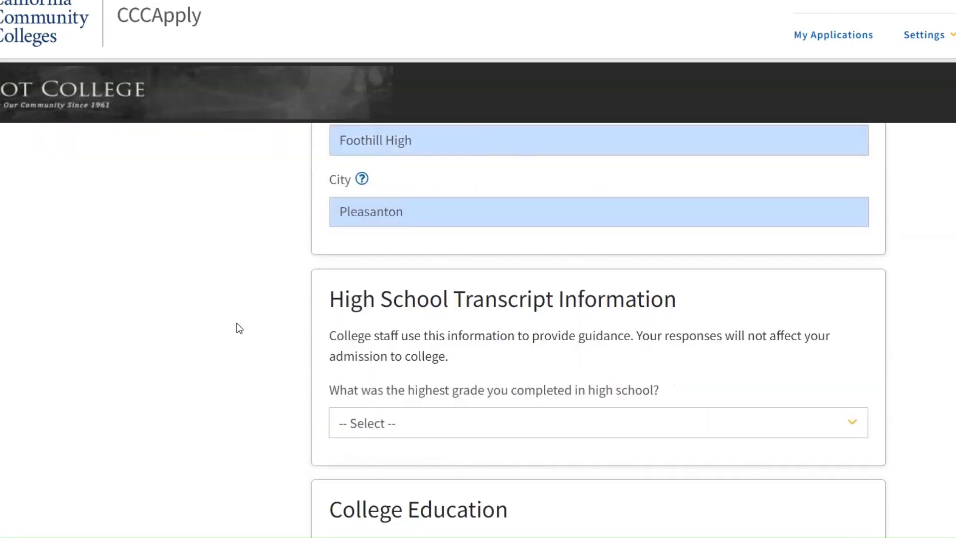
pyautogui.scroll(-2, 237, 326)
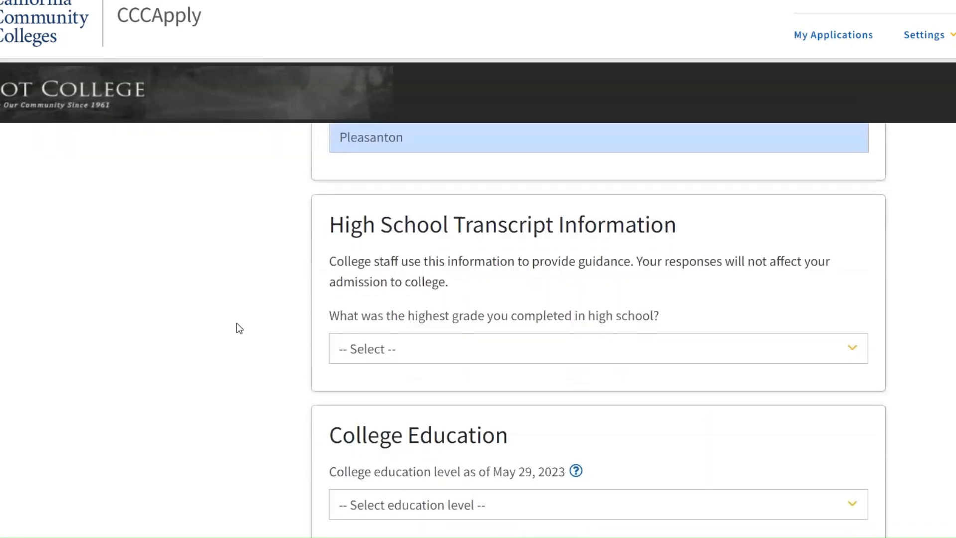
pyautogui.click(396, 351)
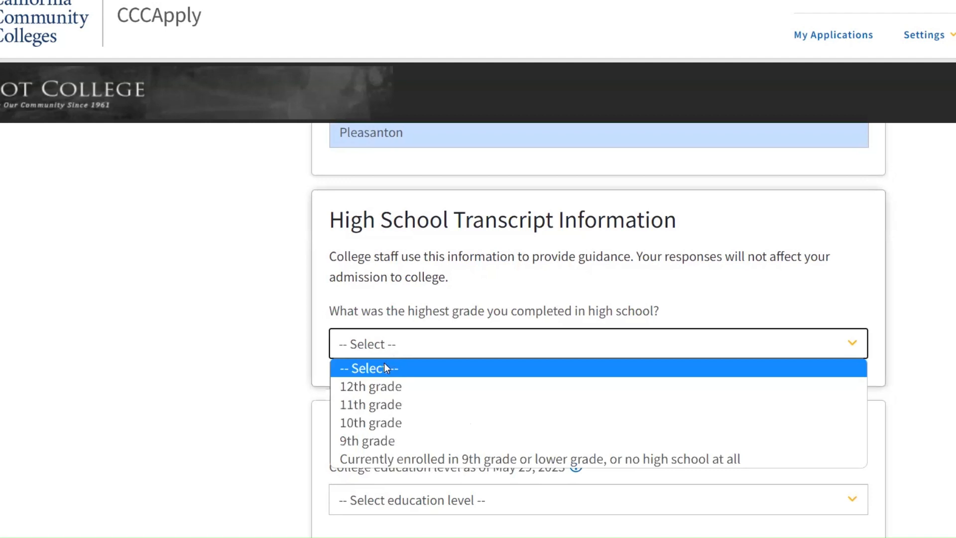
pyautogui.click(378, 404)
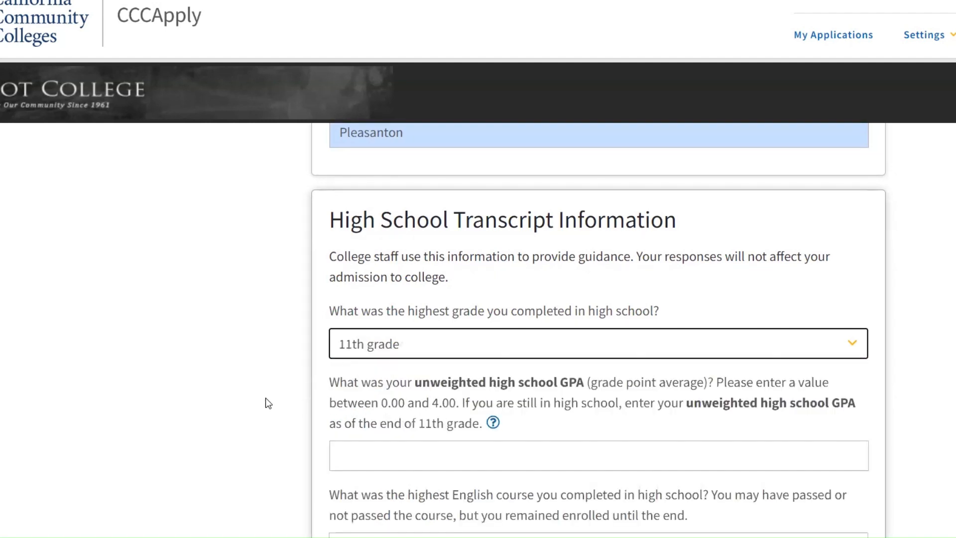
# Step: Enter an unweighted high school GPA of 3.8
pyautogui.scroll(-1, 268, 404)
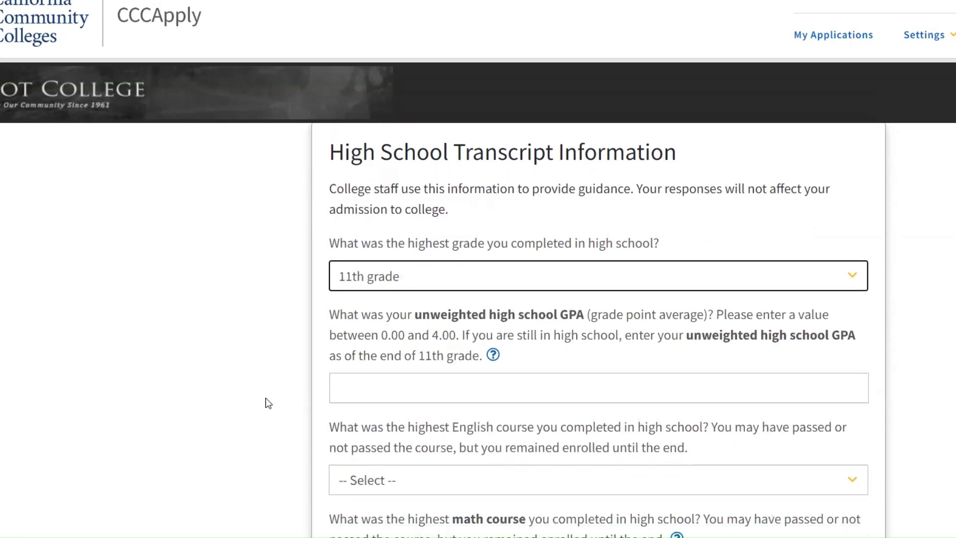
pyautogui.click(391, 389)
pyautogui.click(388, 389)
pyautogui.write('3.')
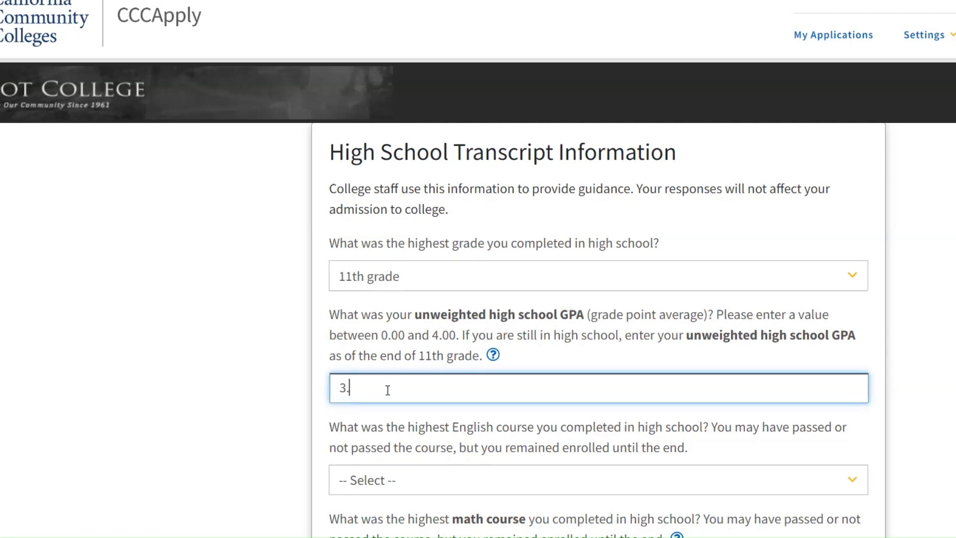
pyautogui.write('8')
pyautogui.click(238, 387)
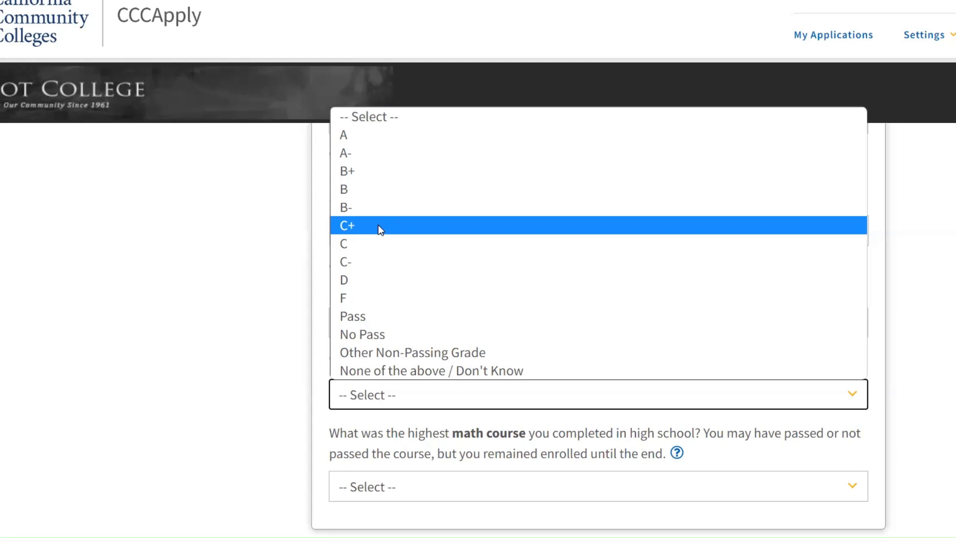
# Step: Set the highest English course to 11th grade Advanced Placement (AP) English Composition or Literature with a grade of C+
pyautogui.click(378, 225)
pyautogui.scroll(-2, 211, 348)
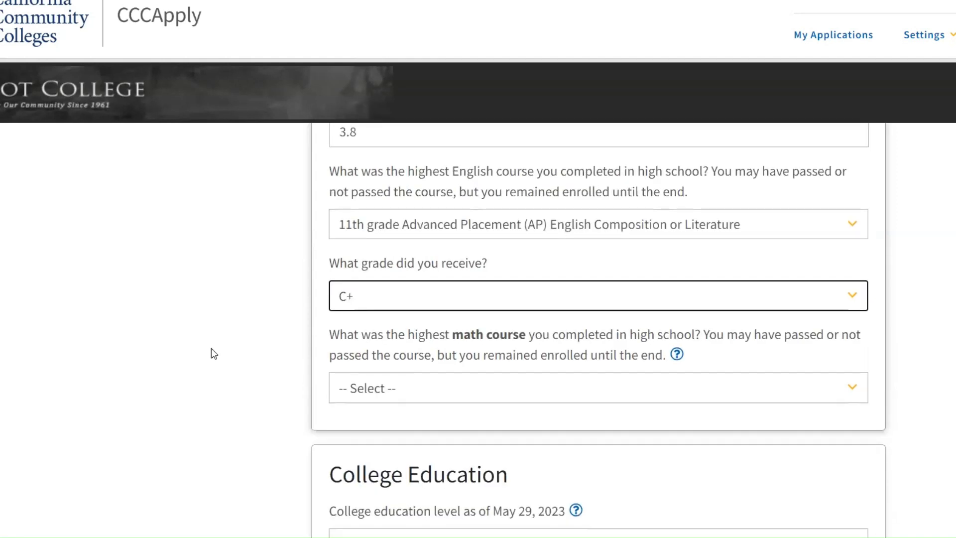
pyautogui.scroll(-1, 211, 350)
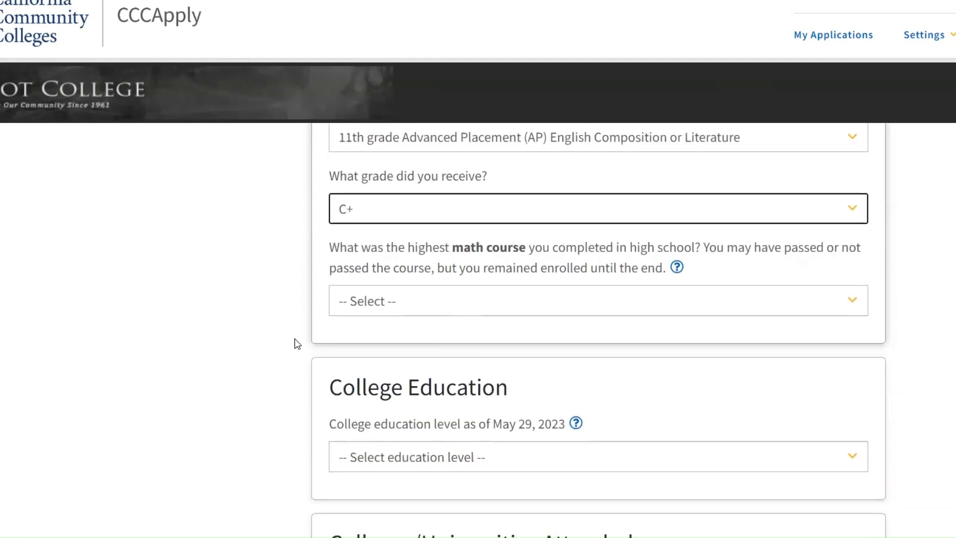
# Step: Set the highest math course to Pre-calculus and its received grade to B
pyautogui.click(369, 307)
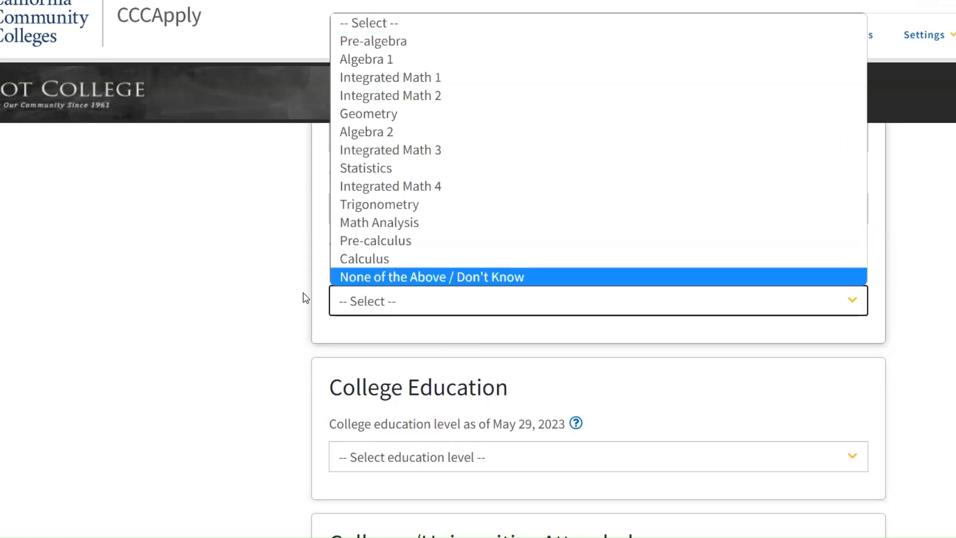
pyautogui.click(347, 243)
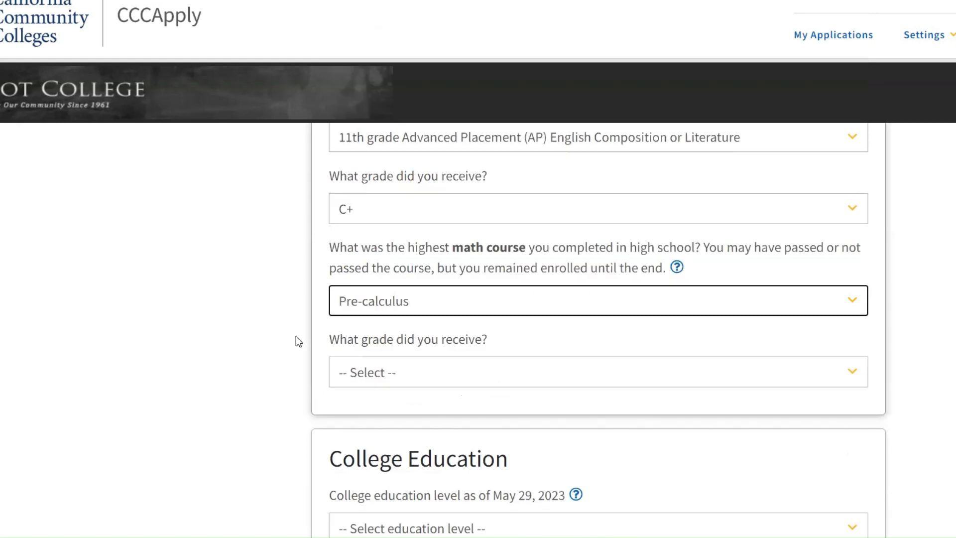
pyautogui.scroll(-1, 297, 341)
pyautogui.click(367, 347)
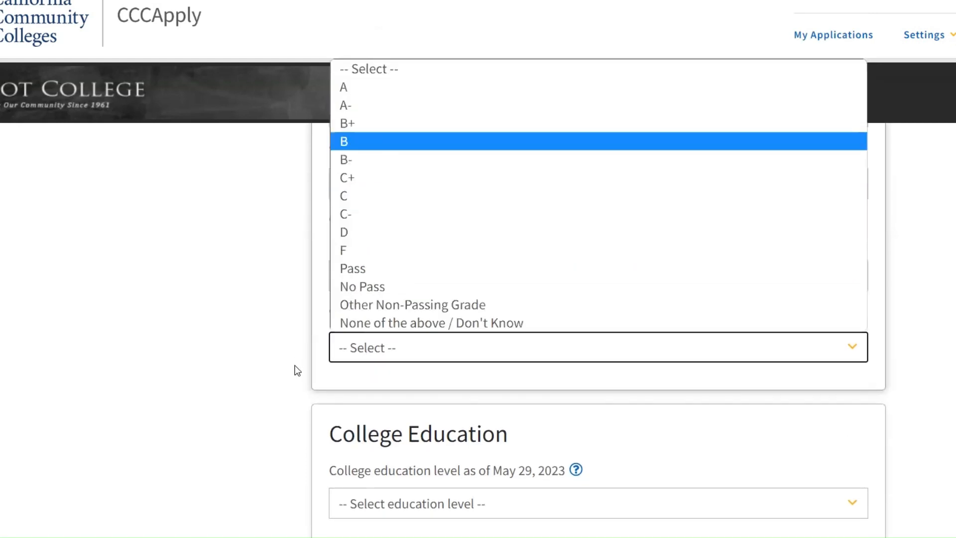
pyautogui.press('Return')
# Step: Set the college education level to No degree
pyautogui.scroll(-3, 298, 371)
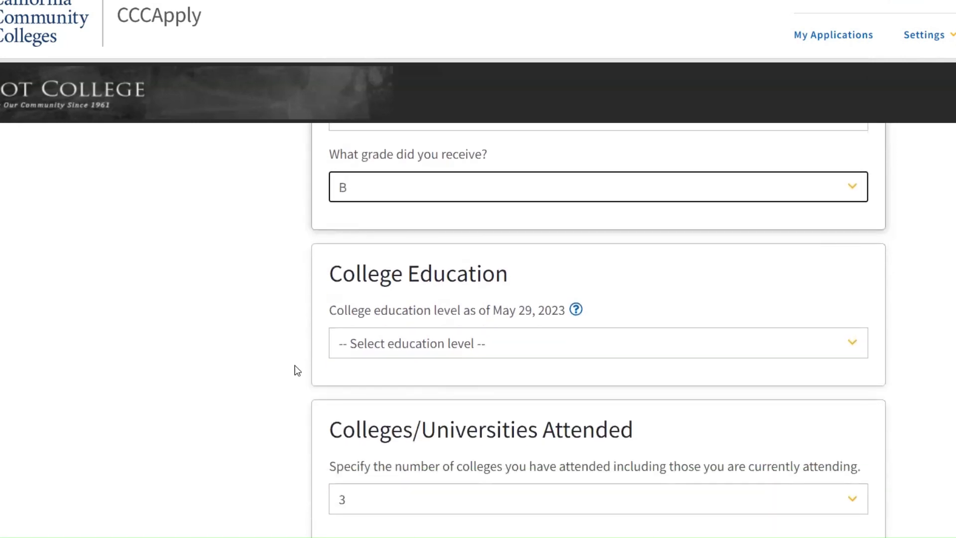
pyautogui.scroll(-2, 297, 370)
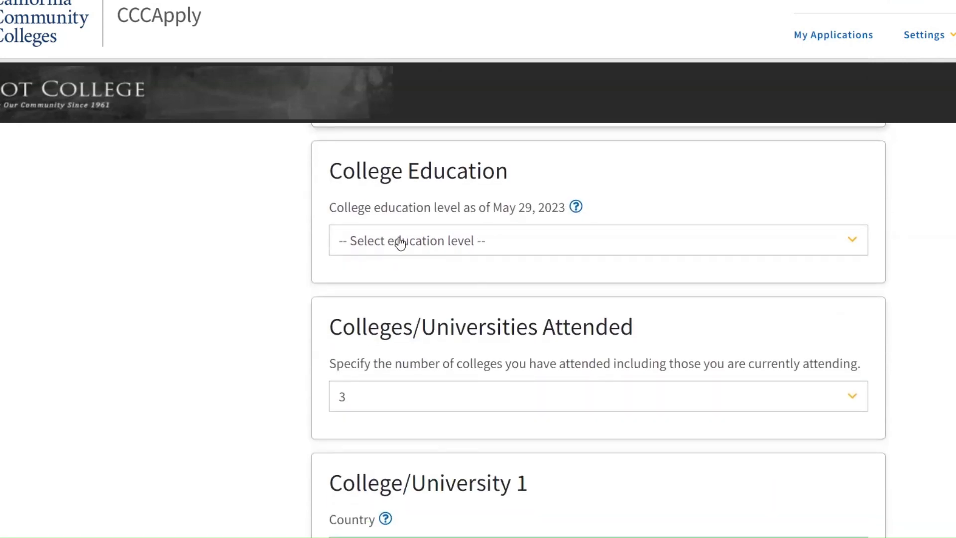
pyautogui.click(400, 243)
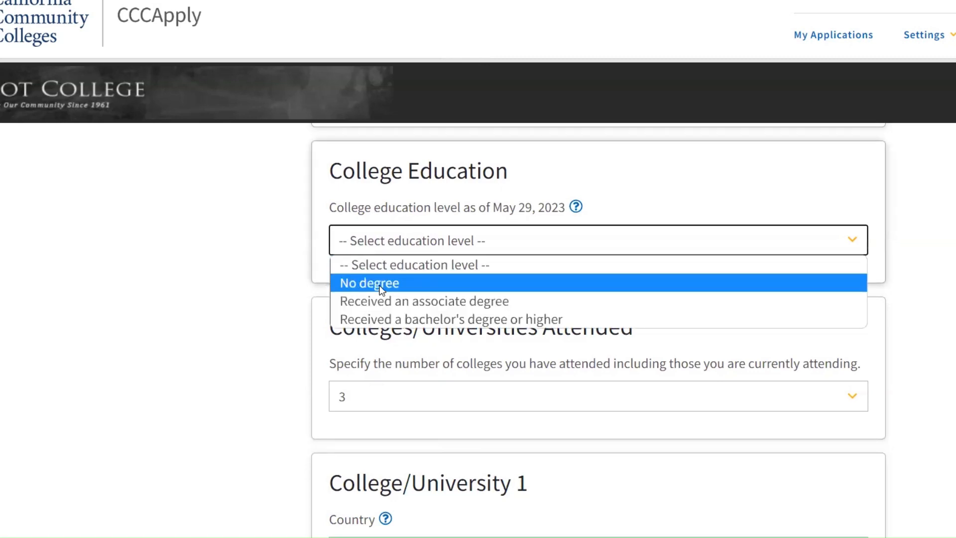
pyautogui.click(382, 284)
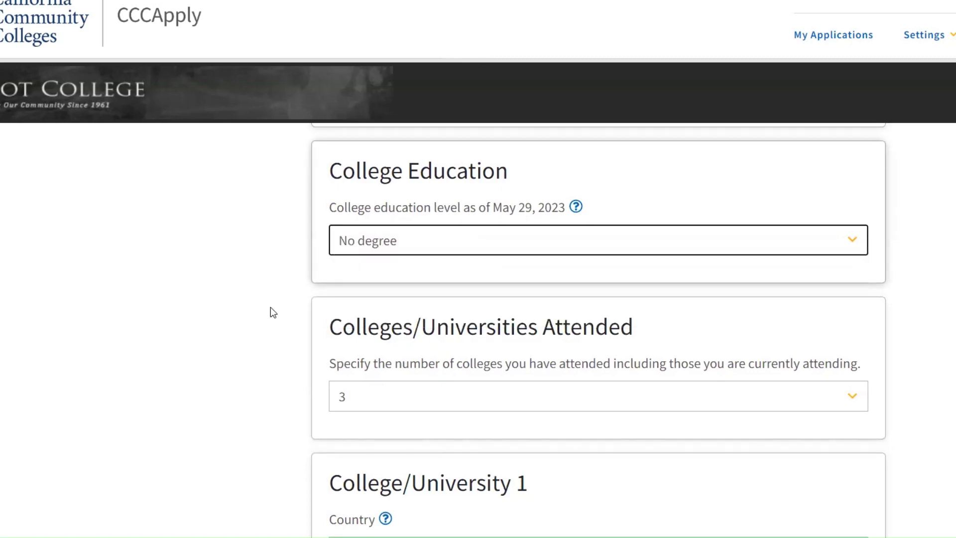
# Step: Set the citizenship and immigration status to U.S. Citizen
pyautogui.scroll(-3, 271, 309)
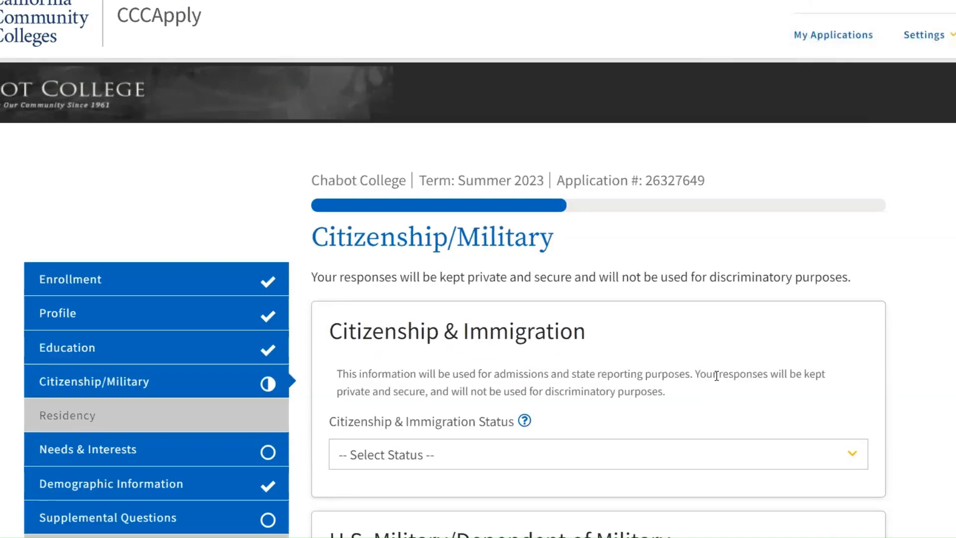
pyautogui.scroll(-1, 718, 376)
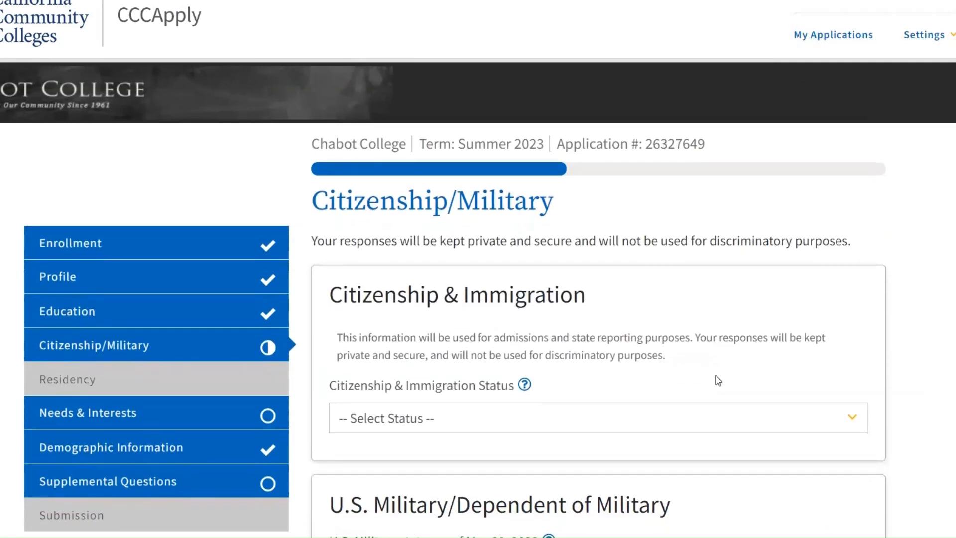
pyautogui.scroll(-1, 717, 380)
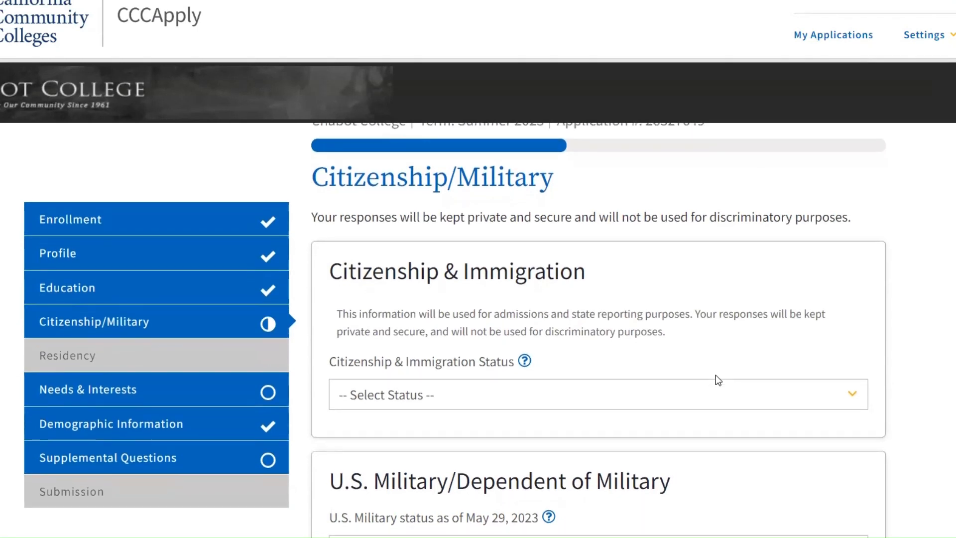
pyautogui.click(665, 396)
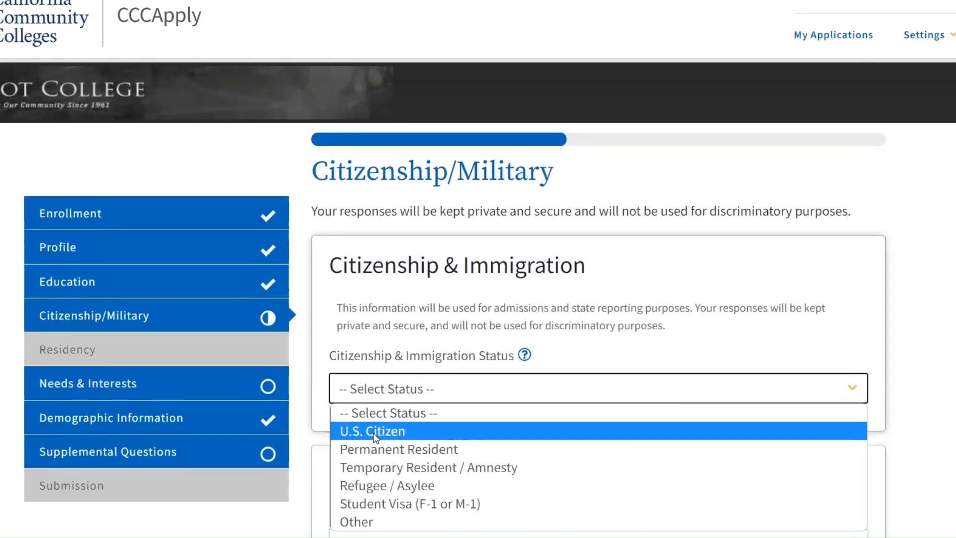
pyautogui.click(375, 437)
# Step: Set the U.S. military status to None apply to me
pyautogui.scroll(-1, 374, 432)
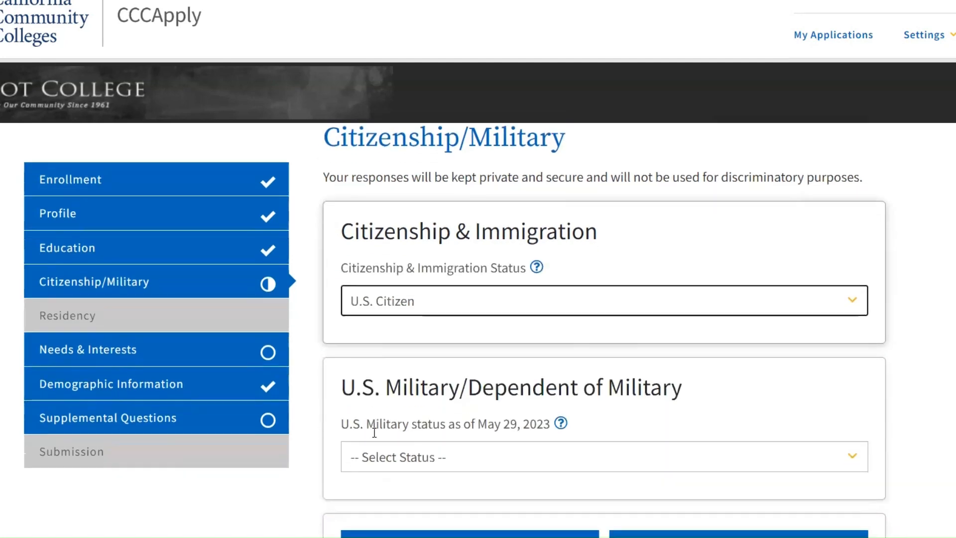
pyautogui.scroll(-1, 374, 432)
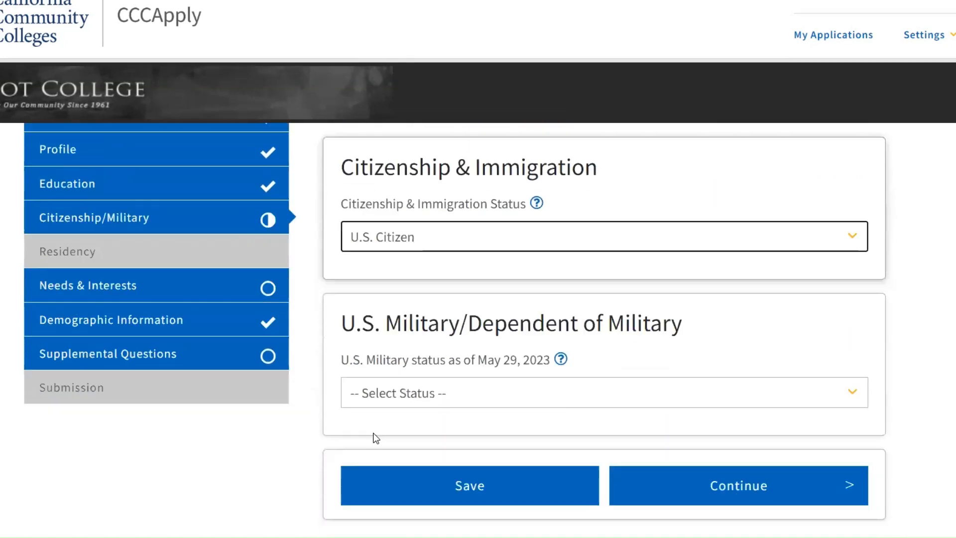
pyautogui.click(367, 402)
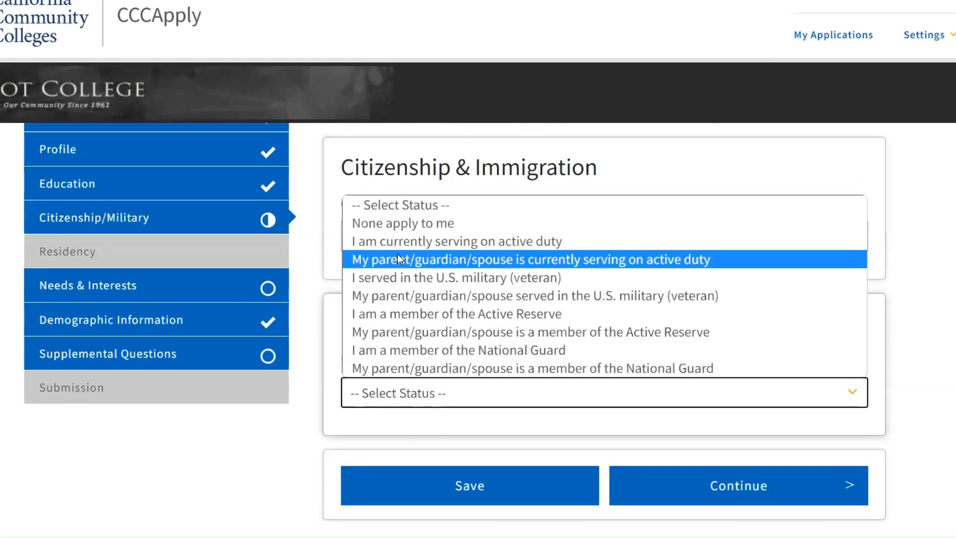
pyautogui.click(431, 222)
# Step: Continue from the Citizenship/Military section to the Needs & Interests page
pyautogui.scroll(-1, 702, 359)
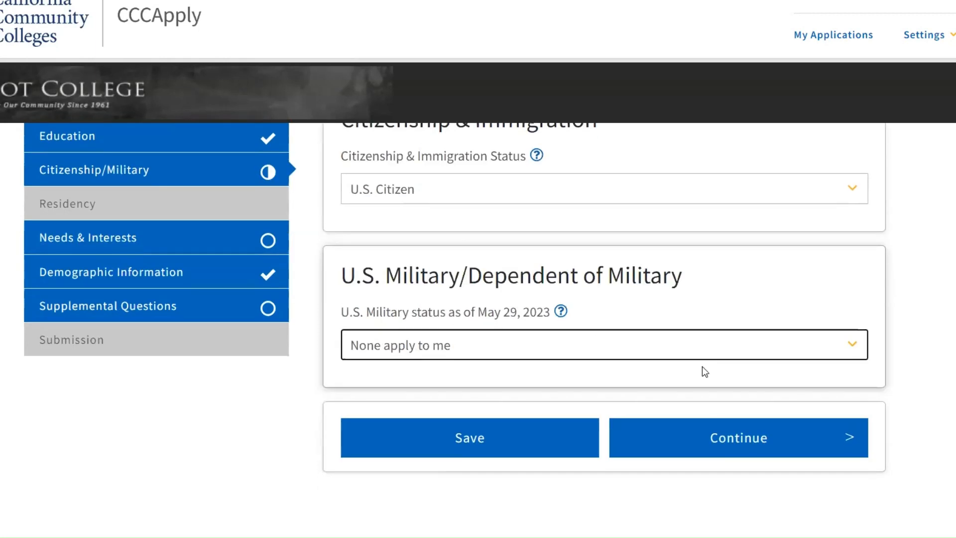
pyautogui.click(719, 438)
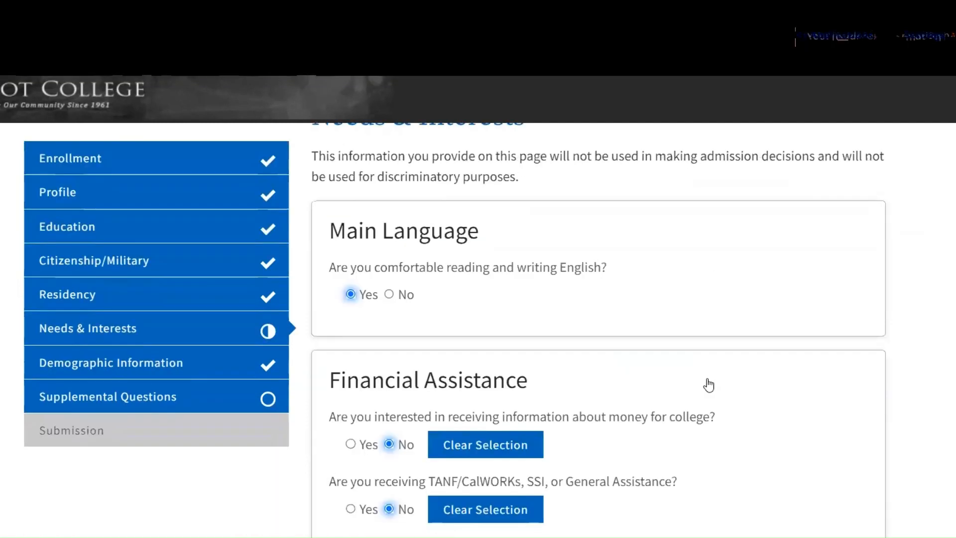
pyautogui.scroll(-2, 709, 385)
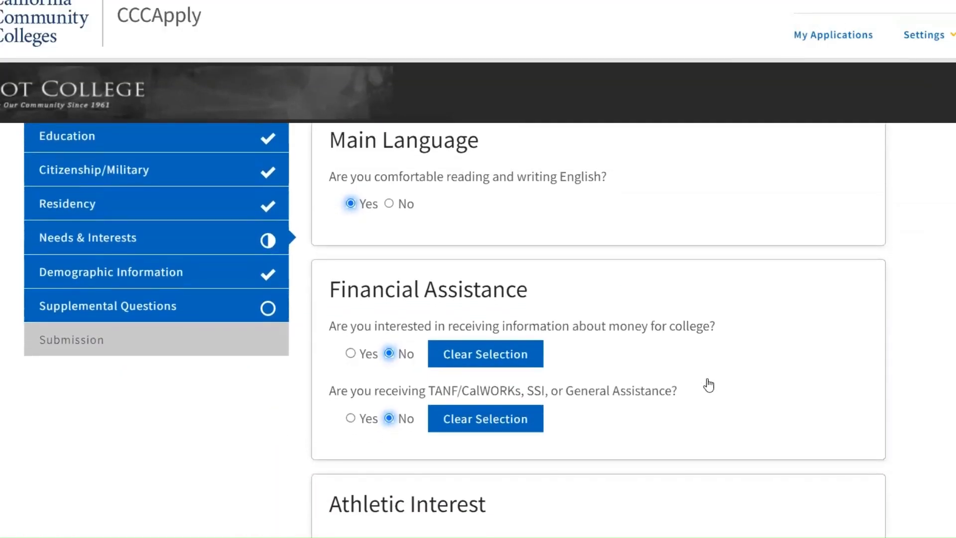
# Step: Continue from the Needs & Interests page to the Supplemental Questions page
pyautogui.scroll(-1, 708, 373)
pyautogui.scroll(-2, 710, 372)
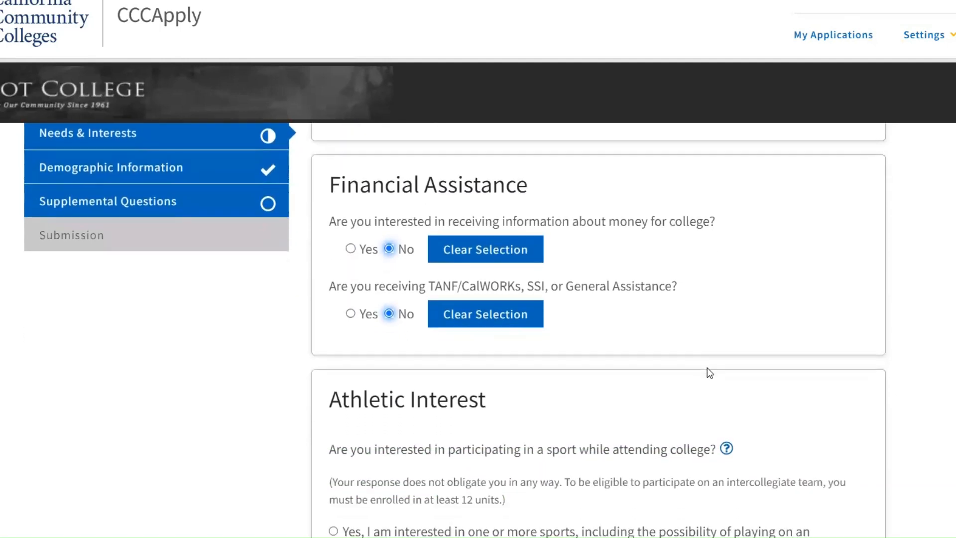
pyautogui.scroll(-2, 709, 373)
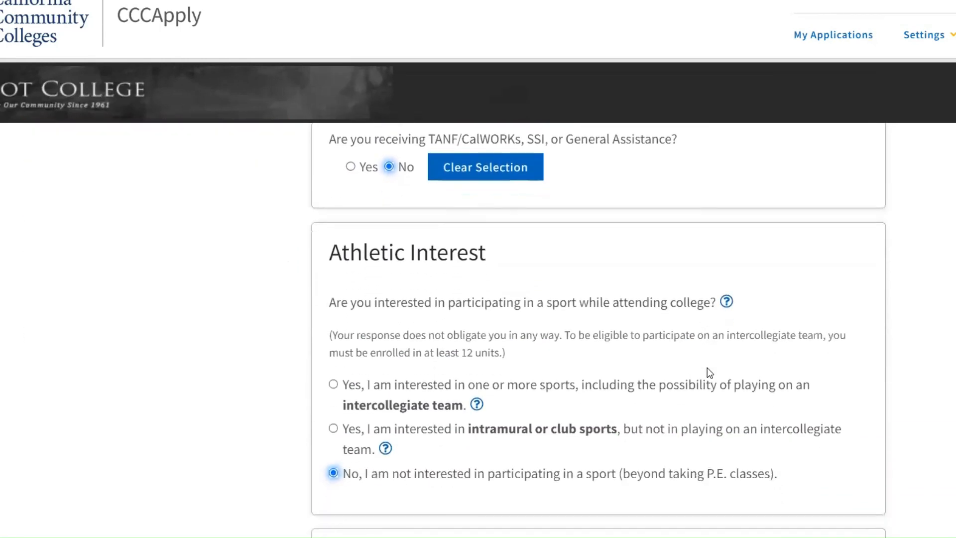
pyautogui.scroll(-2, 709, 372)
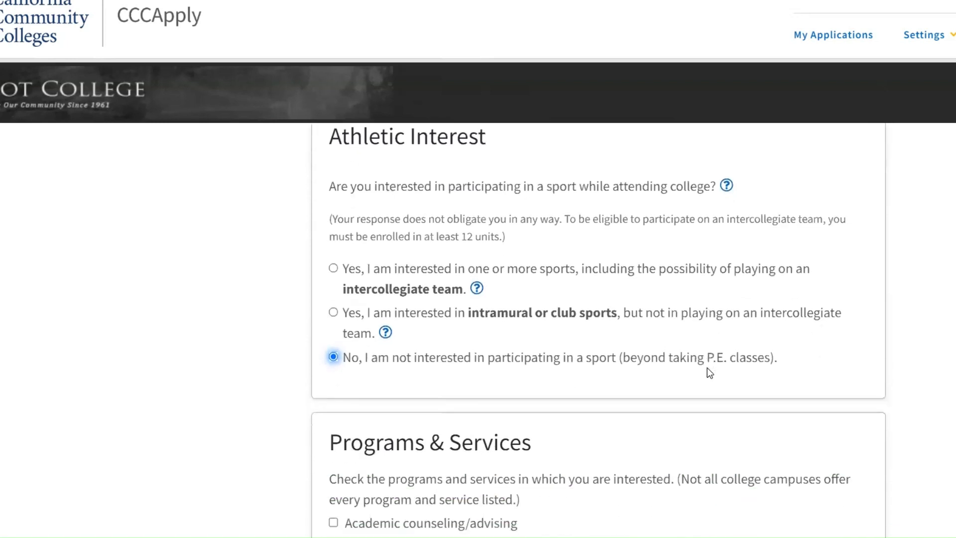
pyautogui.scroll(-2, 709, 373)
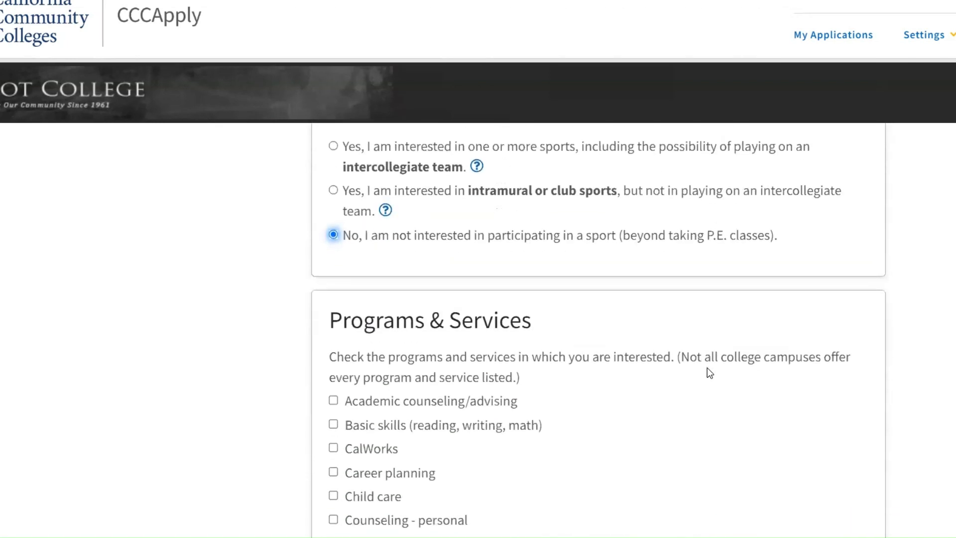
pyautogui.scroll(-2, 709, 372)
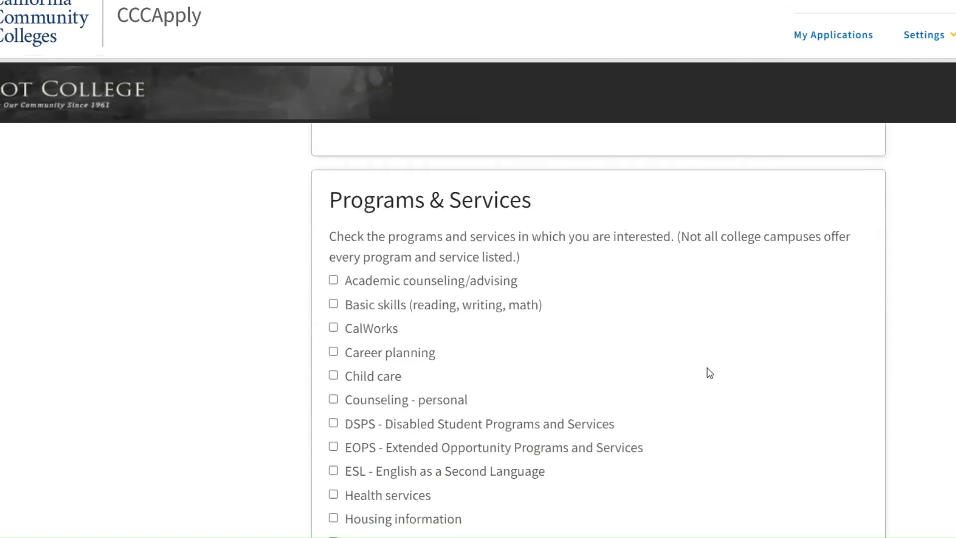
pyautogui.scroll(-3, 709, 373)
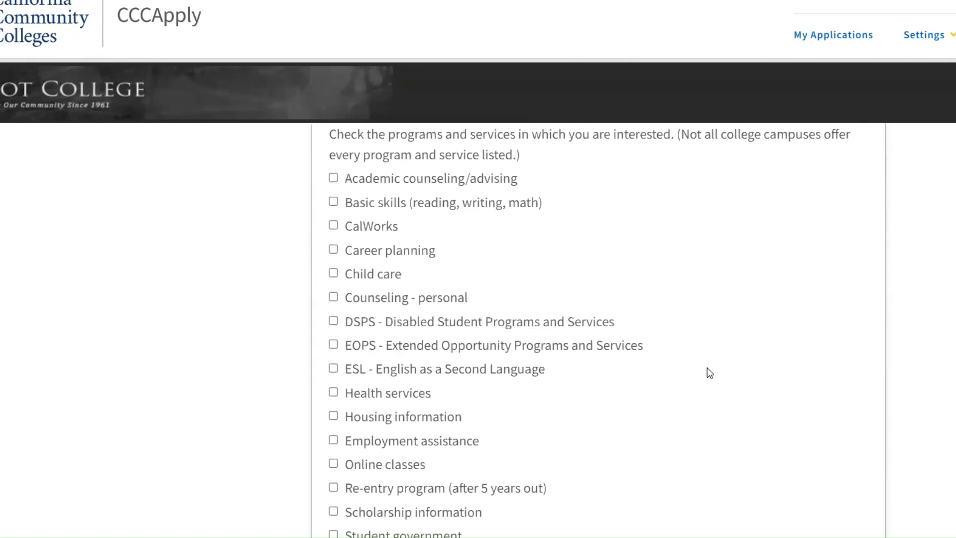
pyautogui.scroll(-3, 710, 372)
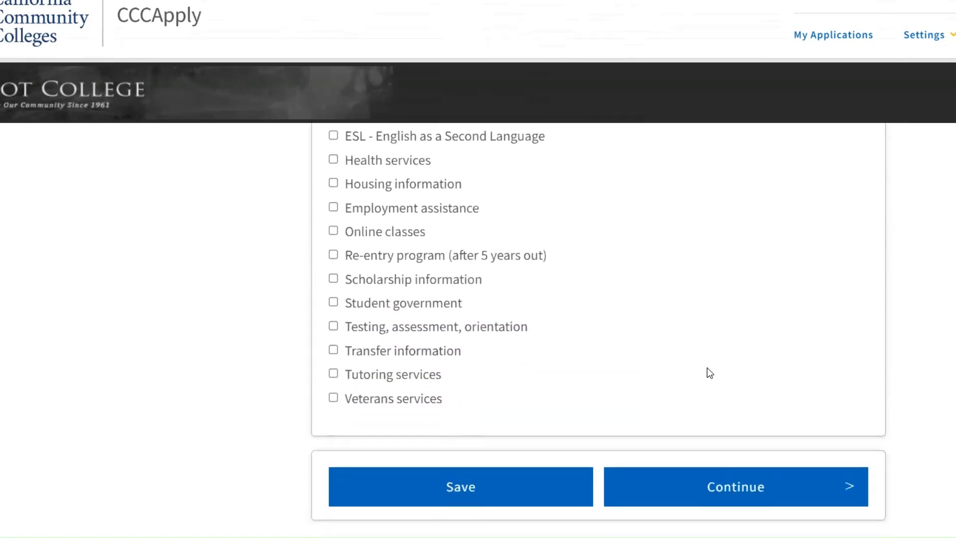
pyautogui.scroll(-1, 710, 373)
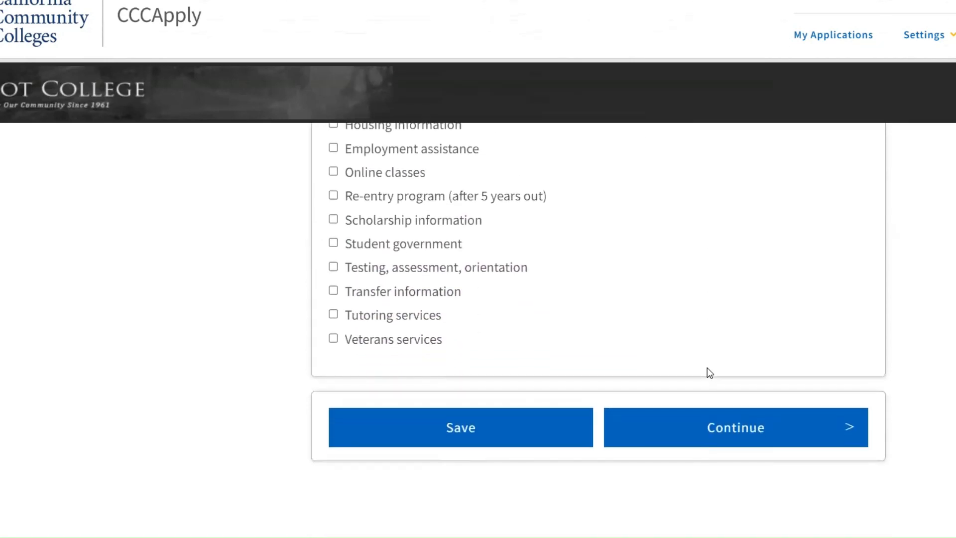
pyautogui.click(710, 427)
# Step: Enter the cell phone number for emergency text messages and save the supplemental questions
pyautogui.scroll(-1, 384, 437)
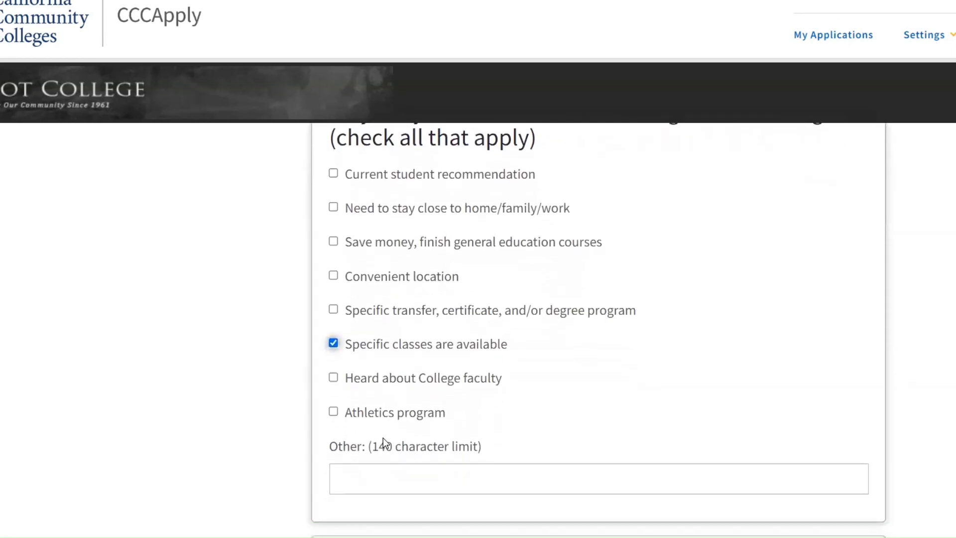
pyautogui.scroll(-3, 383, 437)
pyautogui.scroll(-2, 384, 438)
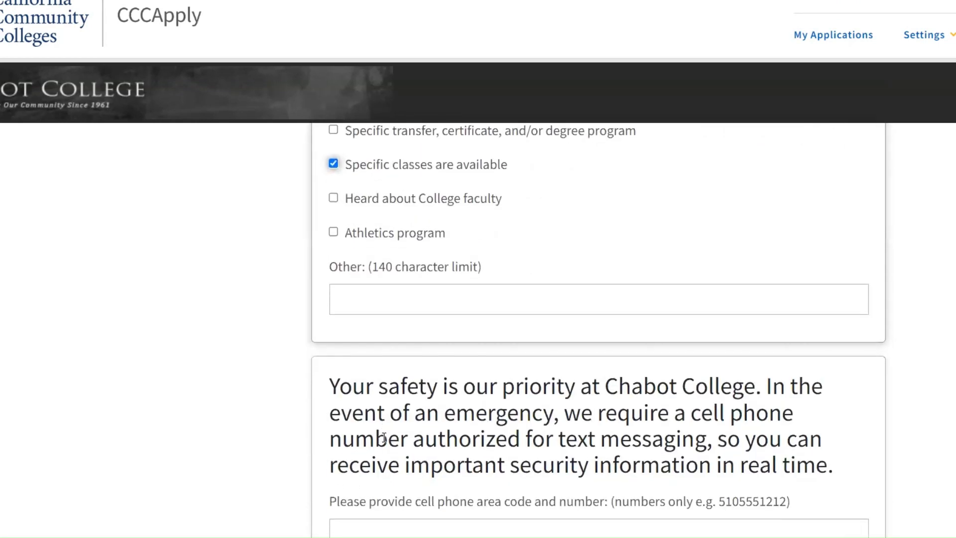
pyautogui.scroll(1, 384, 437)
pyautogui.scroll(5, 384, 437)
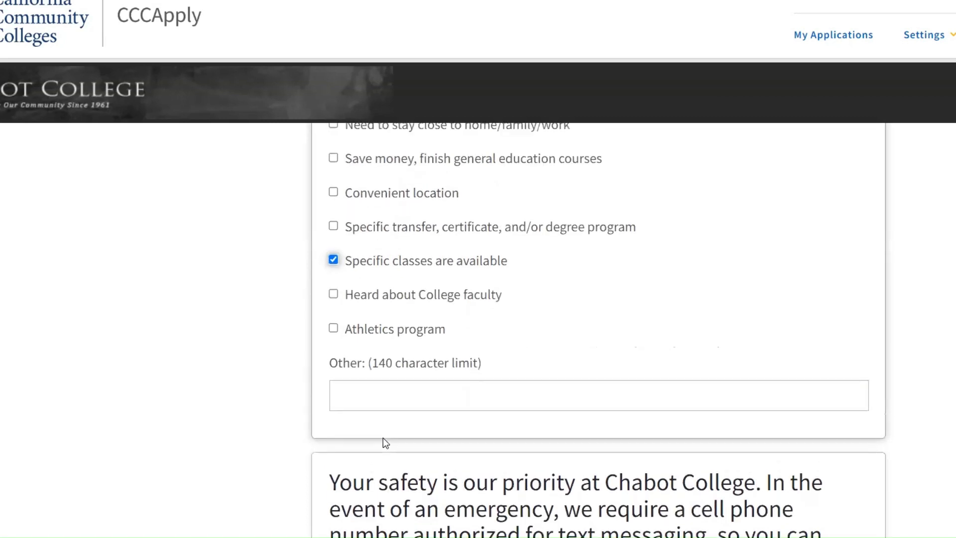
pyautogui.scroll(-1, 384, 437)
pyautogui.scroll(-6, 383, 438)
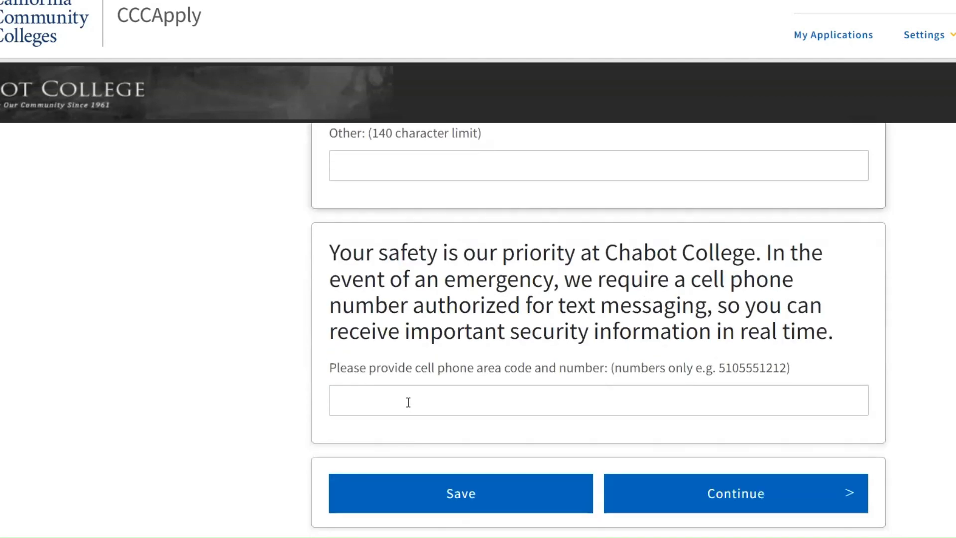
pyautogui.click(408, 402)
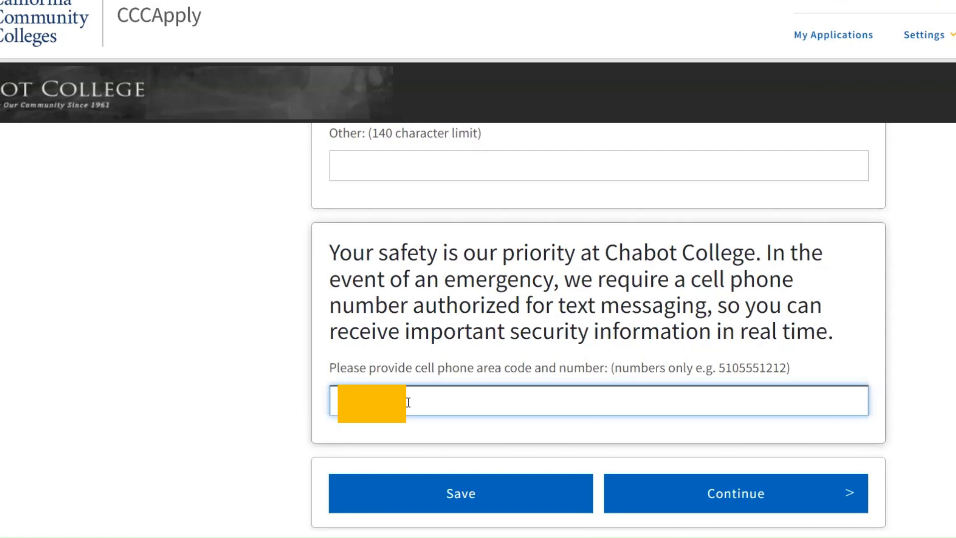
pyautogui.click(481, 504)
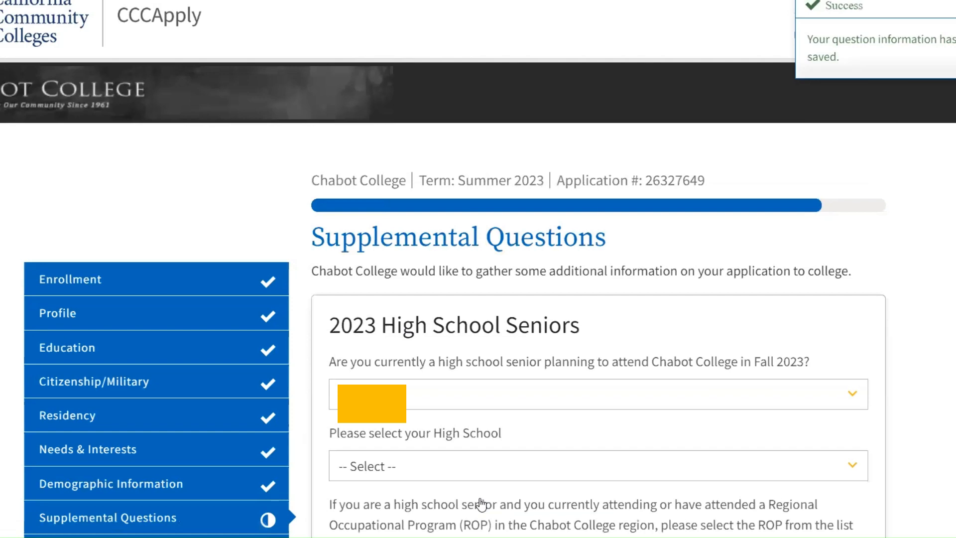
# Step: Continue from the Supplemental Questions page to the Submission page
pyautogui.scroll(-10, 482, 504)
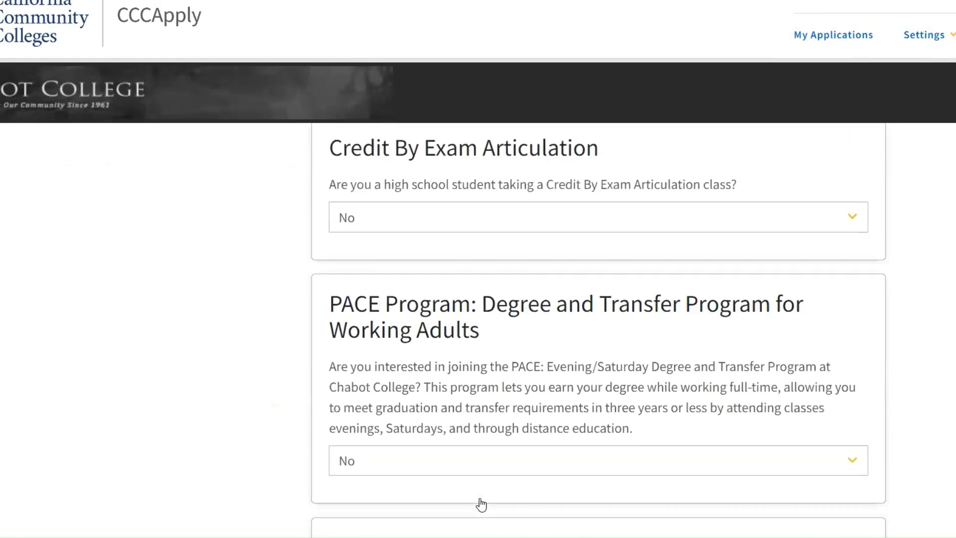
pyautogui.scroll(-12, 481, 504)
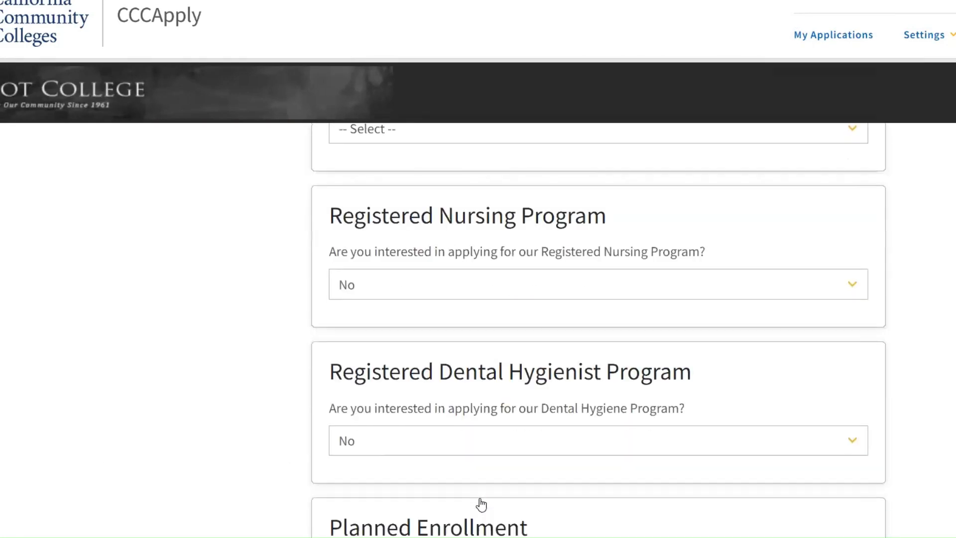
pyautogui.scroll(-12, 481, 504)
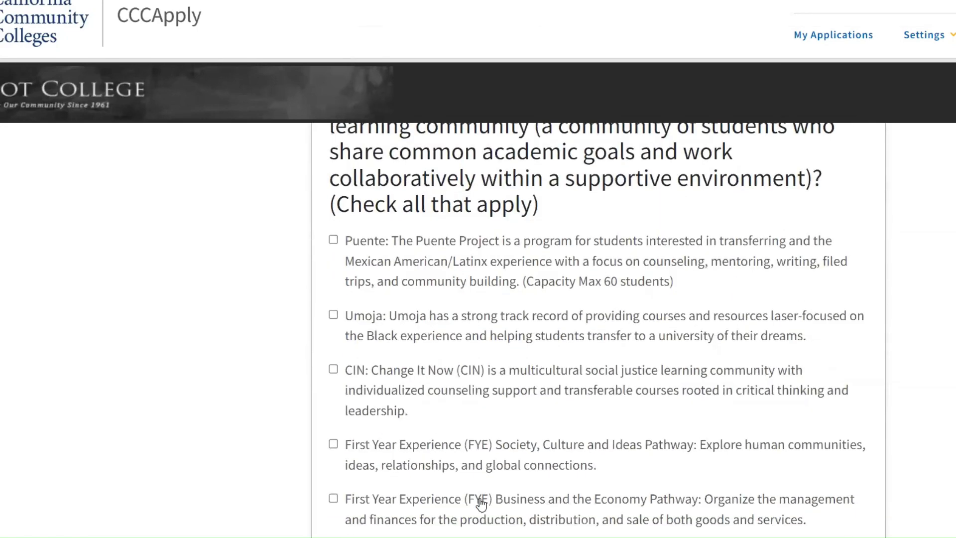
pyautogui.scroll(-12, 481, 504)
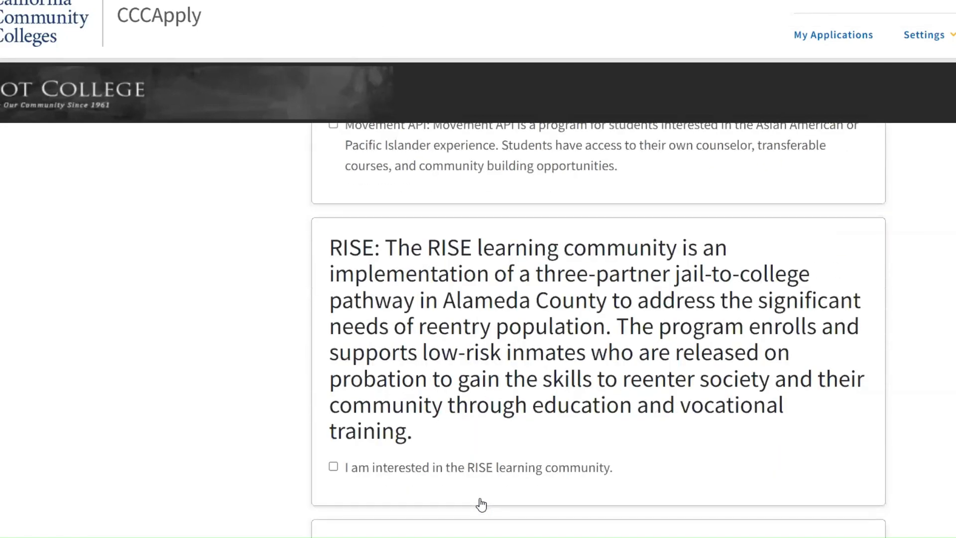
pyautogui.scroll(-12, 482, 504)
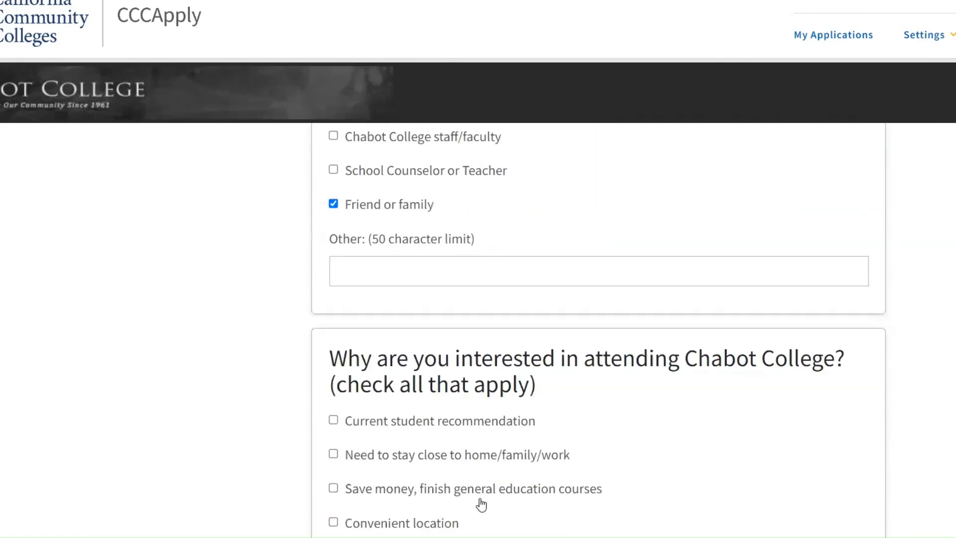
pyautogui.scroll(-10, 482, 504)
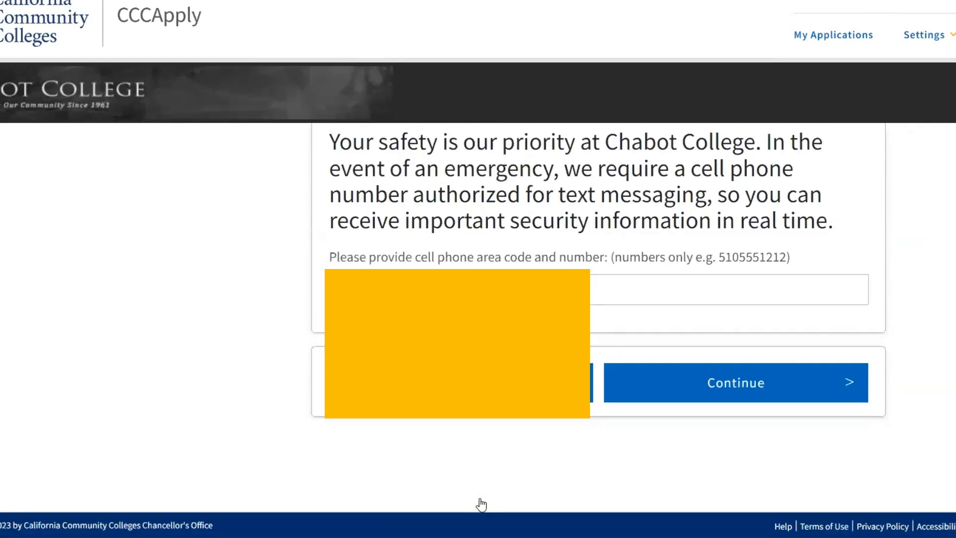
pyautogui.click(765, 386)
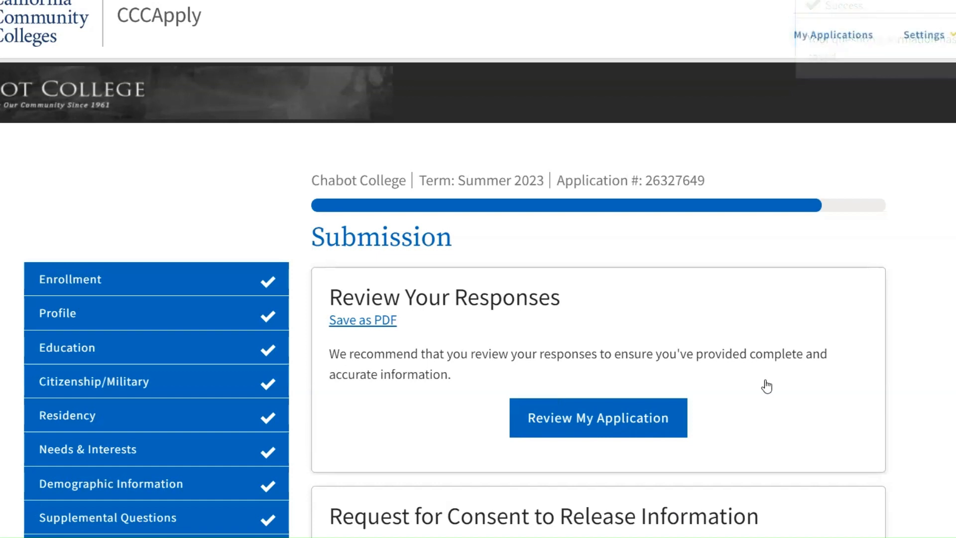
# Step: Open the application review and read through the summarized responses
pyautogui.scroll(-1, 767, 386)
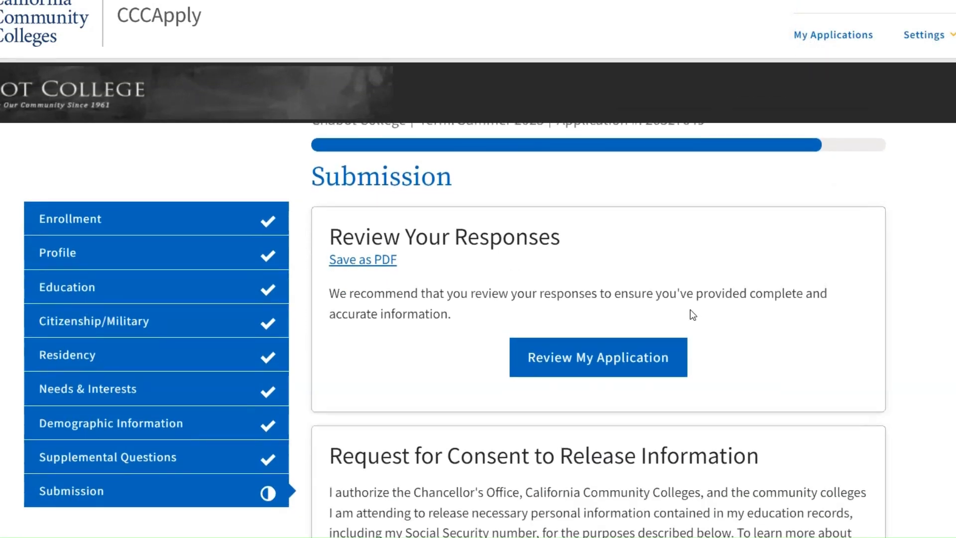
pyautogui.click(632, 359)
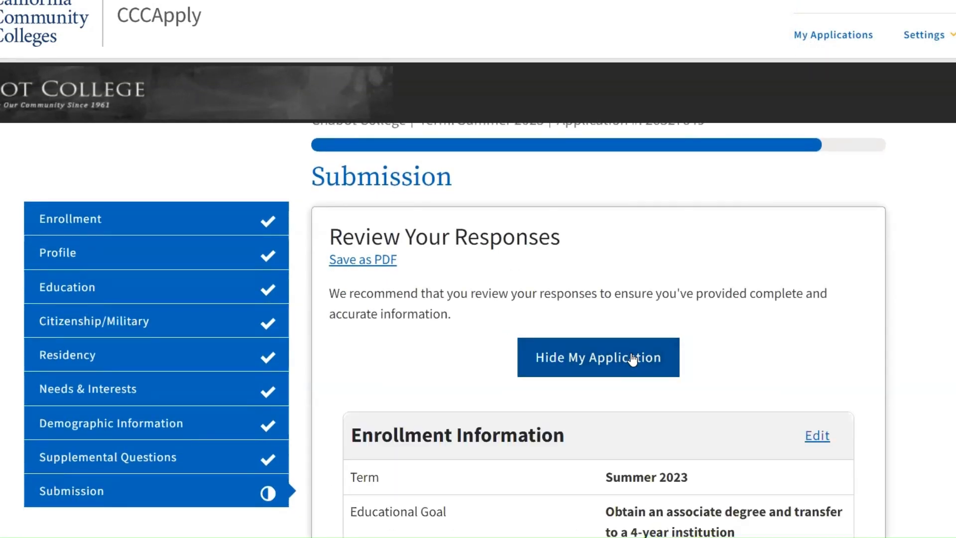
pyautogui.scroll(-3, 632, 359)
pyautogui.scroll(-2, 633, 359)
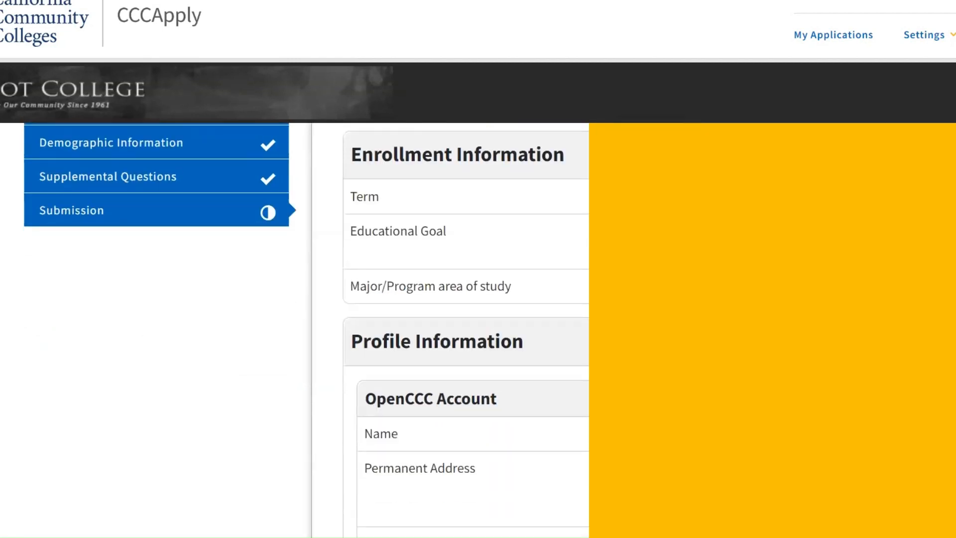
pyautogui.scroll(-5, 466, 328)
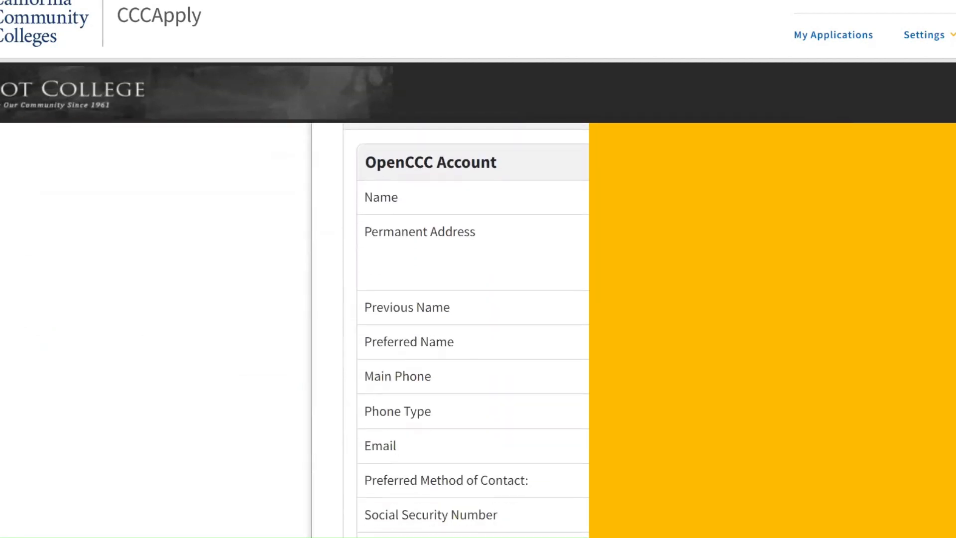
pyautogui.scroll(-7, 467, 328)
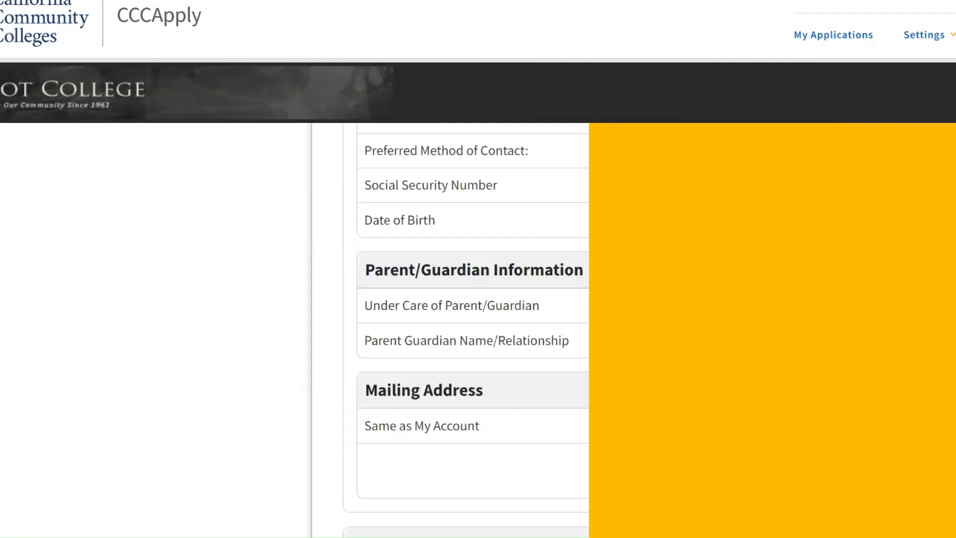
pyautogui.scroll(-5, 466, 328)
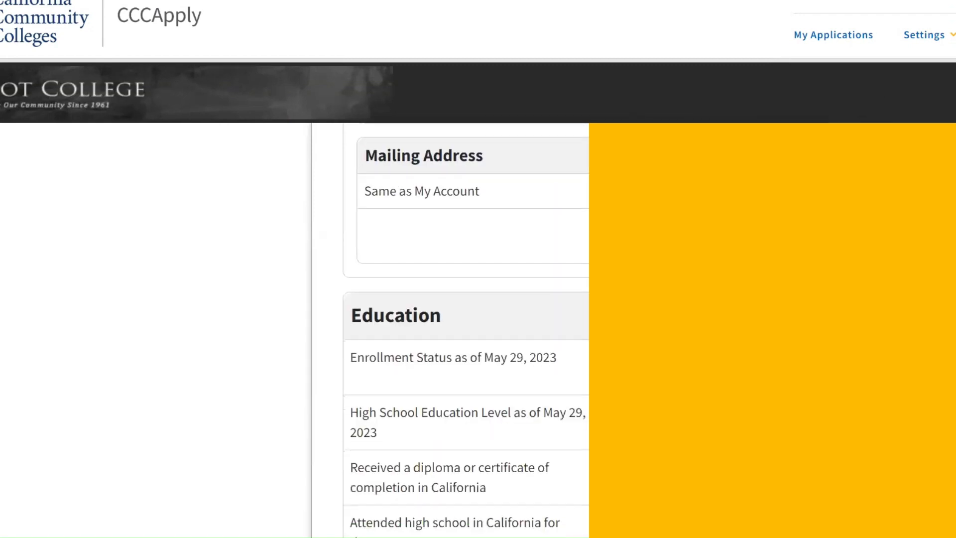
pyautogui.scroll(-7, 466, 329)
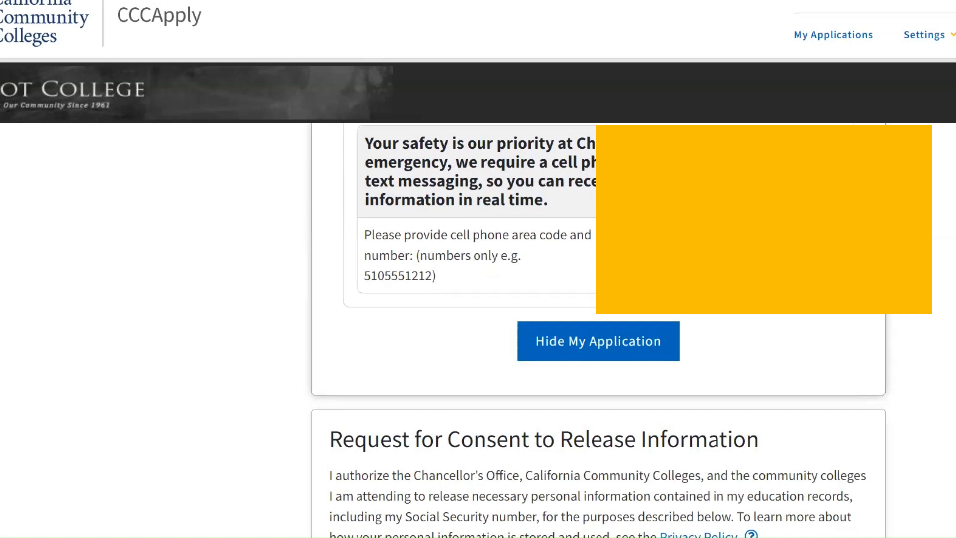
pyautogui.scroll(-4, 467, 329)
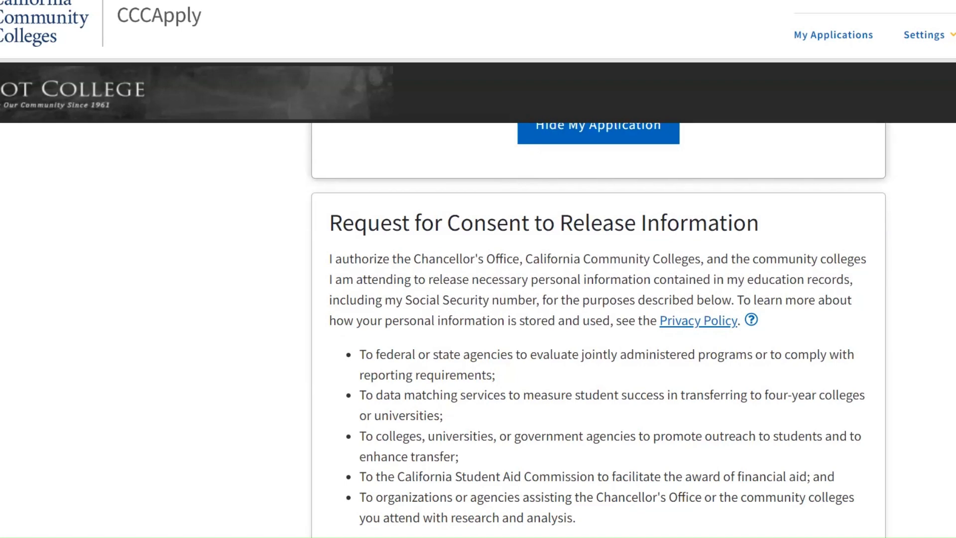
# Step: Consent to the release of information in the consent request
pyautogui.scroll(-3, 599, 324)
pyautogui.scroll(2, 832, 338)
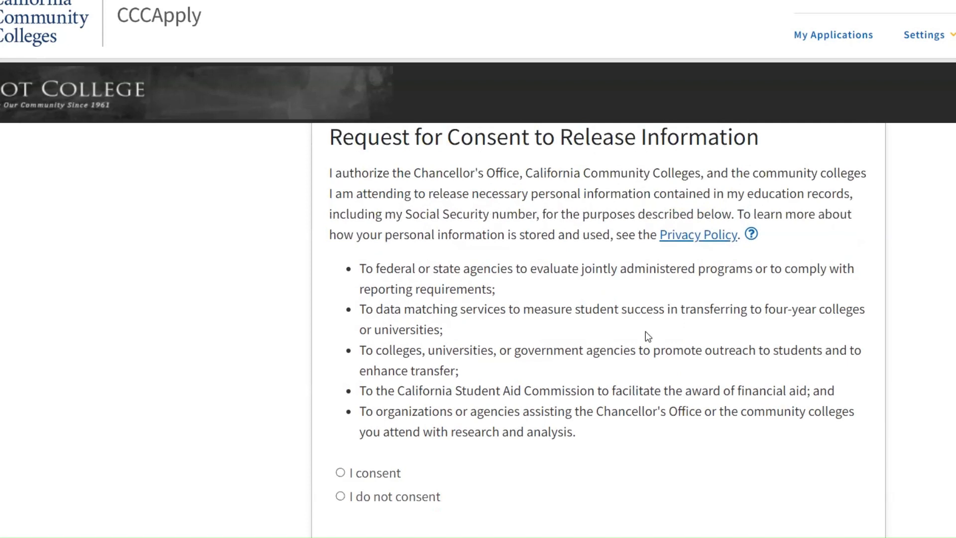
pyautogui.click(341, 473)
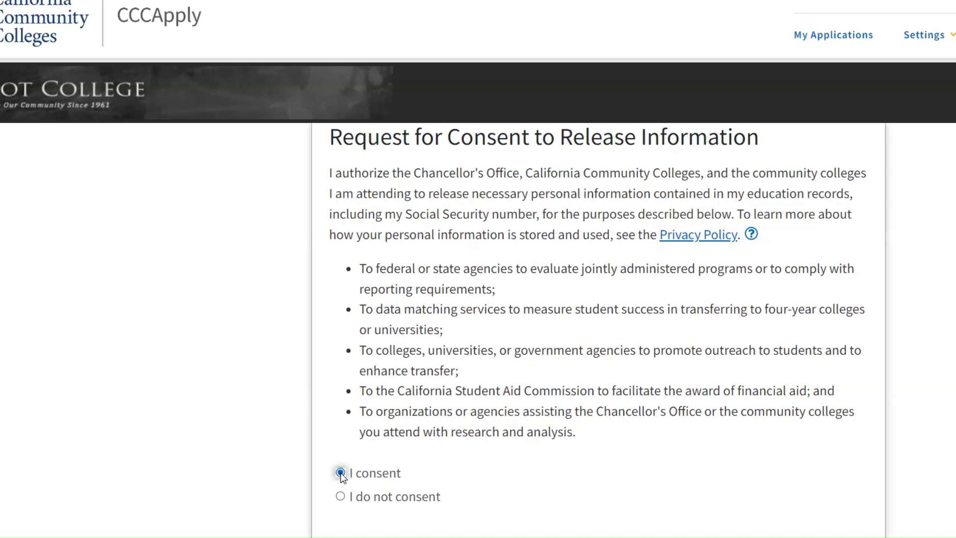
pyautogui.scroll(-5, 341, 473)
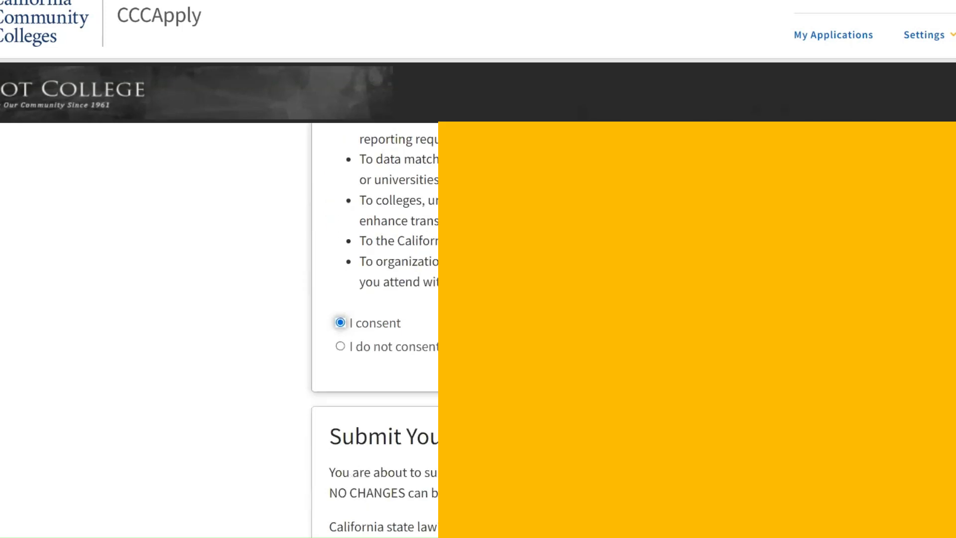
# Step: Check both certification statements agreeing to the submission terms
pyautogui.scroll(-4, 374, 329)
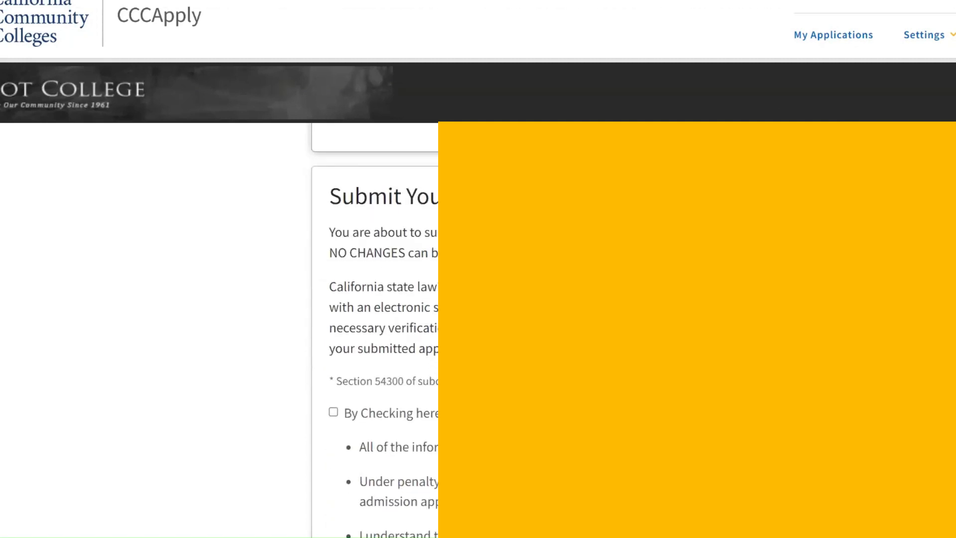
pyautogui.scroll(-1, 309, 352)
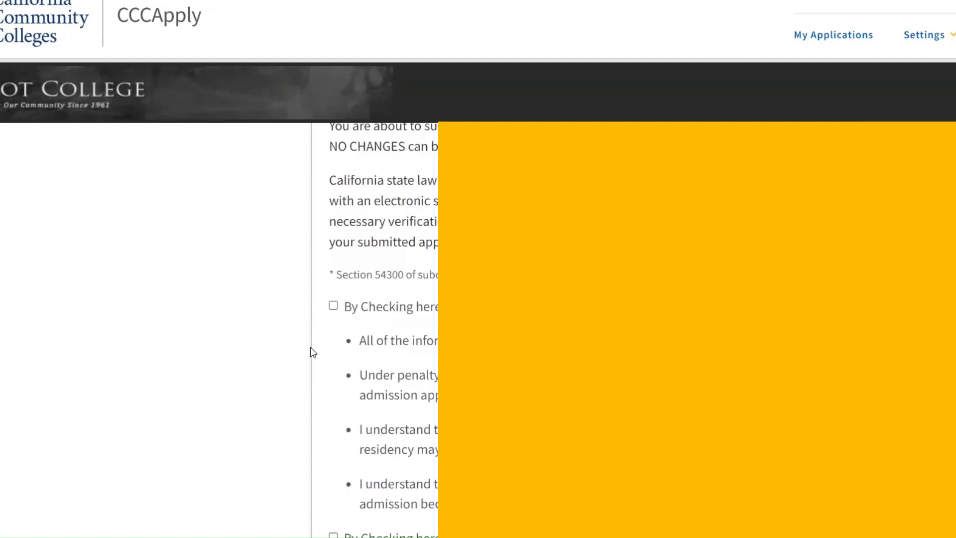
pyautogui.scroll(-2, 309, 347)
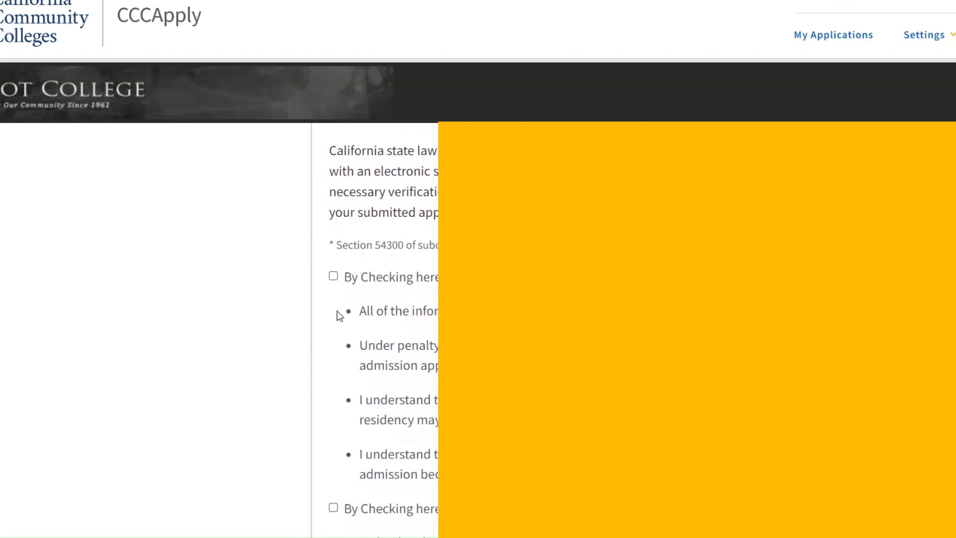
pyautogui.click(333, 277)
pyautogui.scroll(-2, 335, 281)
pyautogui.scroll(-2, 335, 282)
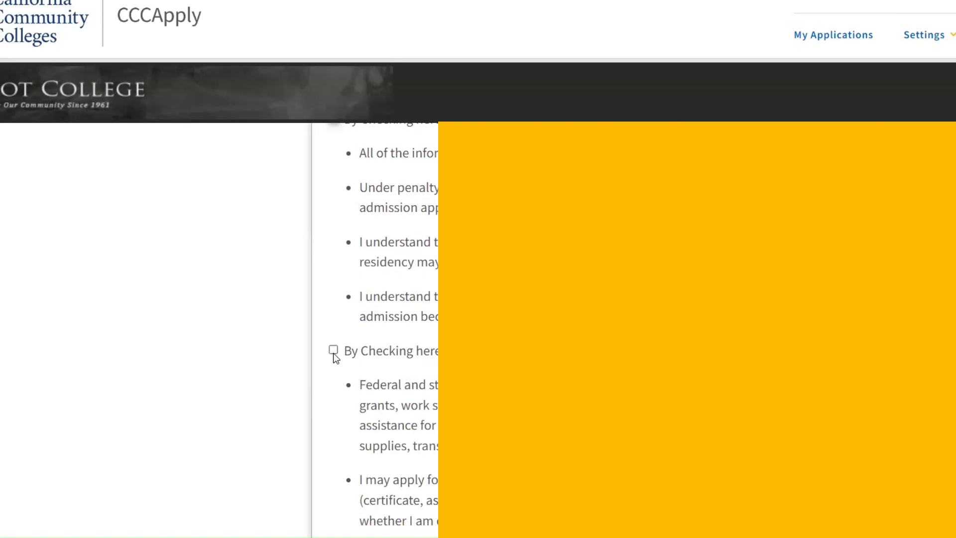
pyautogui.click(334, 351)
# Step: Submit the application
pyautogui.scroll(-6, 335, 358)
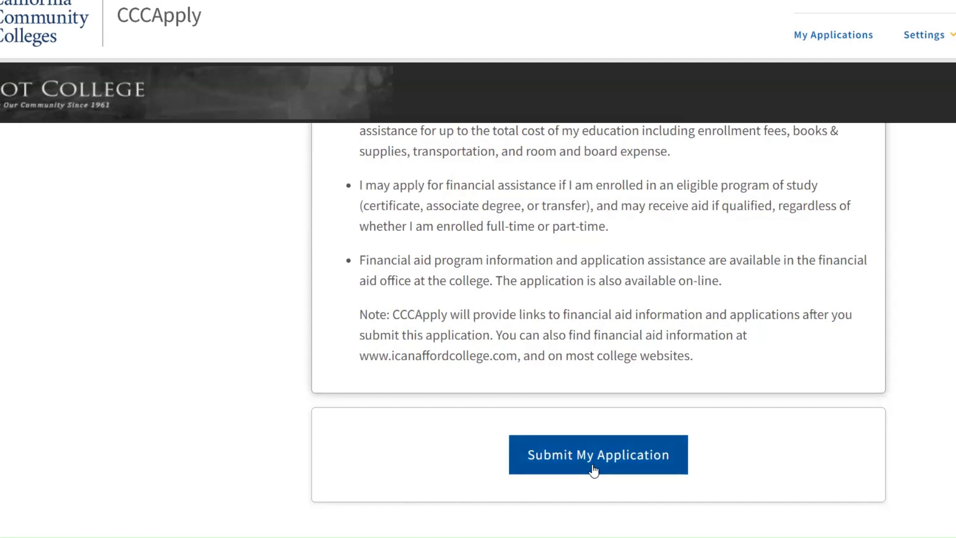
pyautogui.click(592, 466)
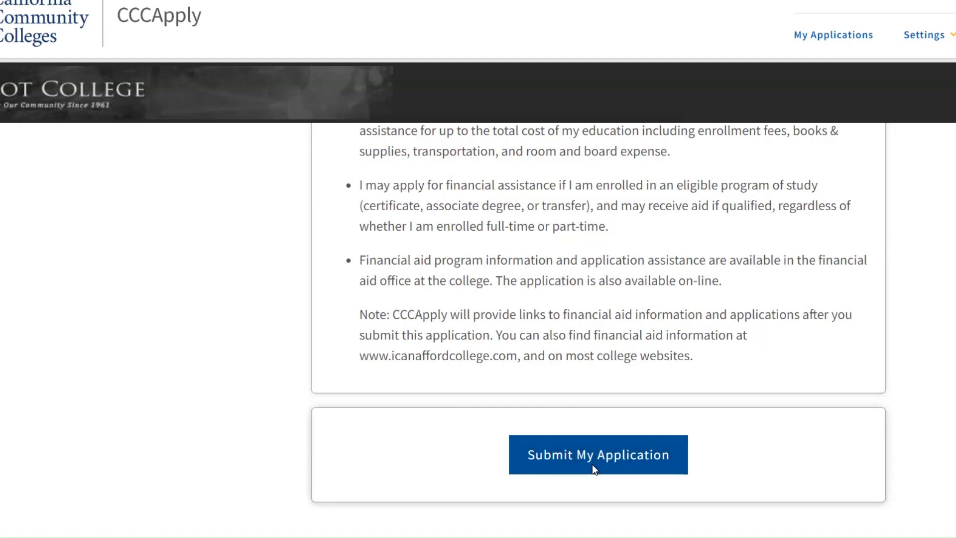